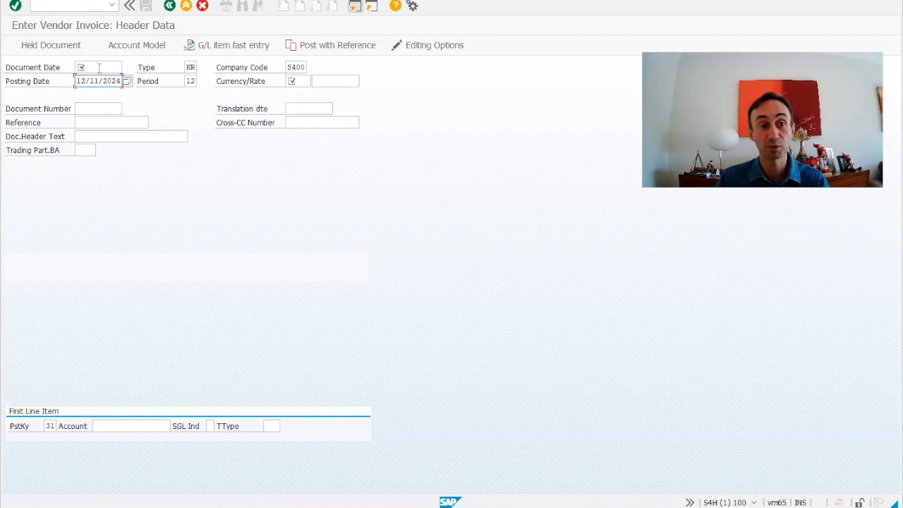
# Step: Fill in the vendor invoice header with document date 12/11/2024, currency BRL and reference SAP 4 ALL
pyautogui.write('12/11/2024')
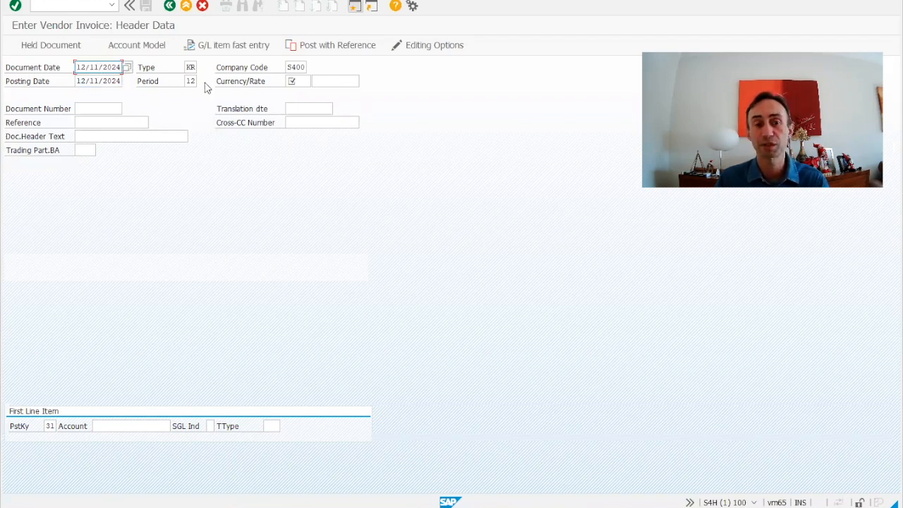
pyautogui.click(294, 81)
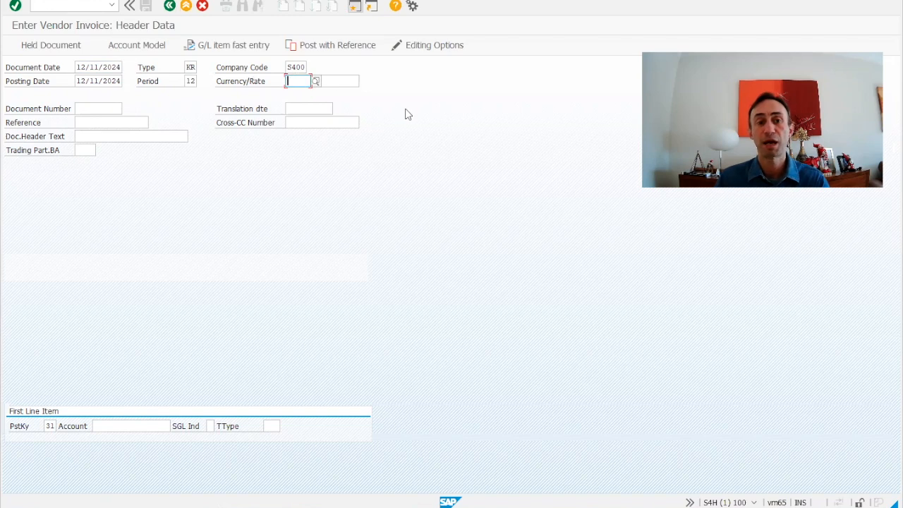
pyautogui.write('BRL')
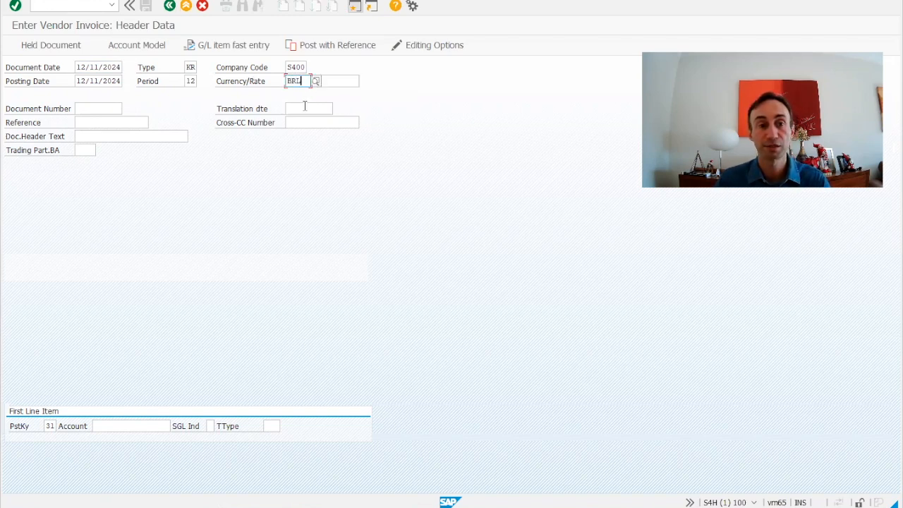
pyautogui.click(92, 121)
pyautogui.press('BackSpace')
pyautogui.click(100, 132)
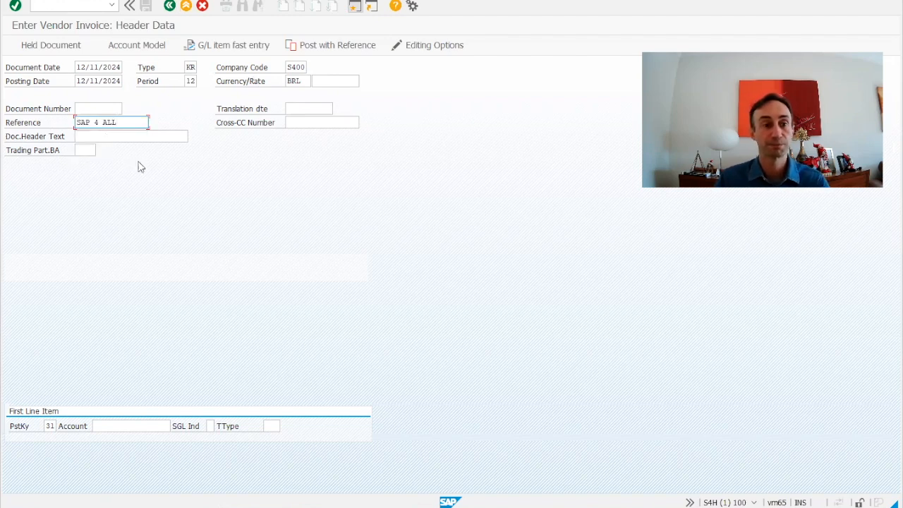
# Step: Choose the SAP 4 ALL vendor account for the first line item and proceed to its item details
pyautogui.click(130, 426)
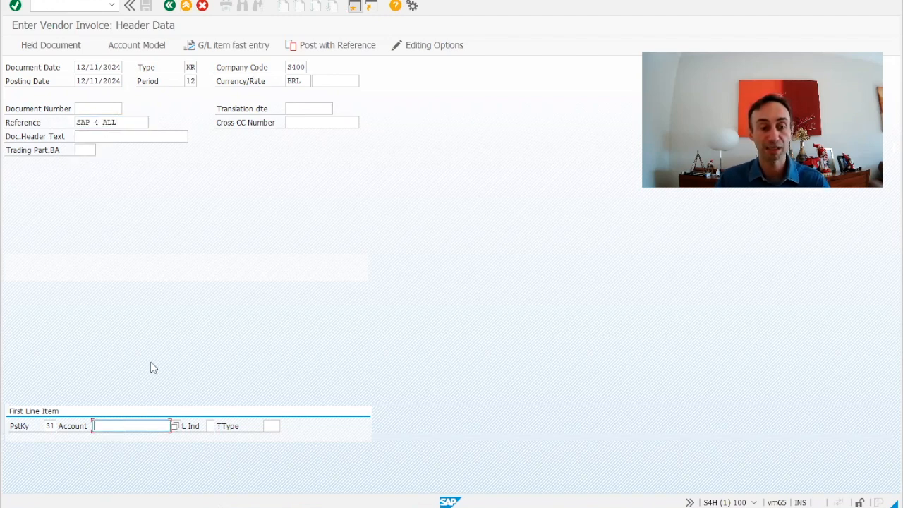
pyautogui.write('100')
pyautogui.press('Down')
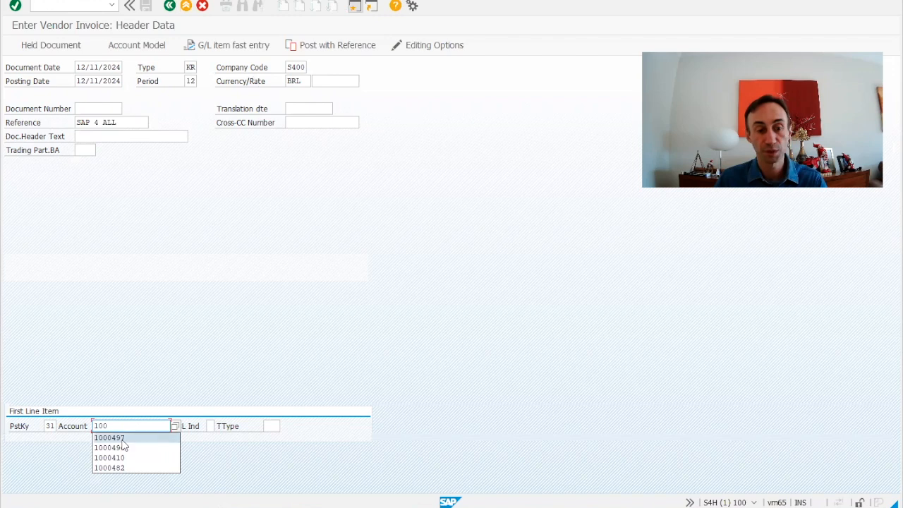
pyautogui.press('Return')
pyautogui.press('Return')
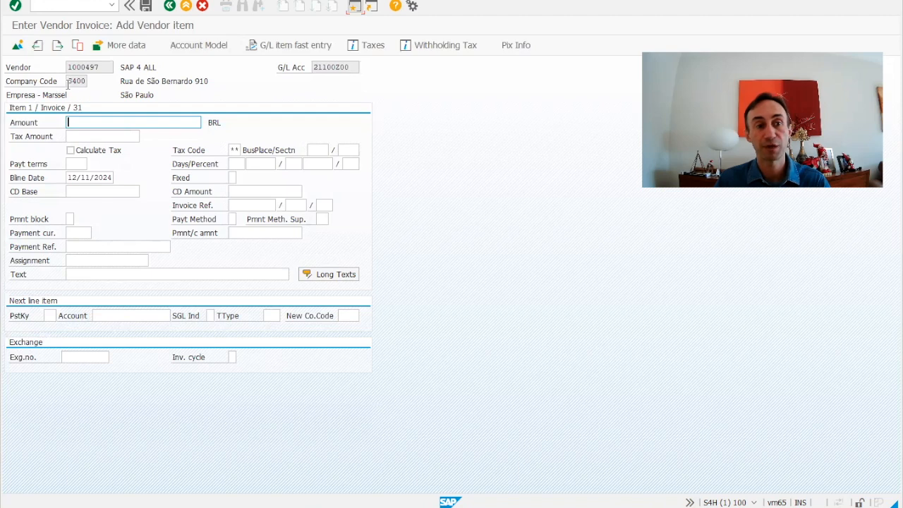
# Step: Set the vendor item's amount to 2500 BRL
pyautogui.doubleClick(353, 67)
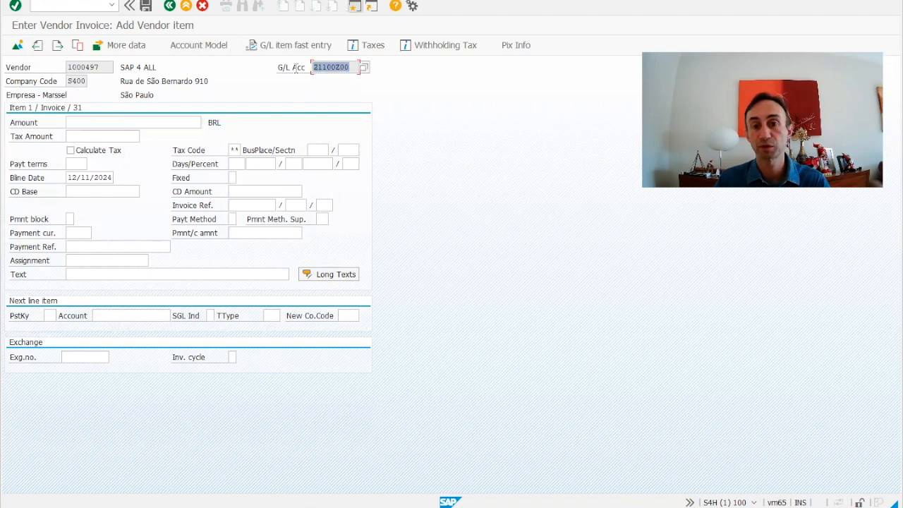
pyautogui.click(90, 124)
pyautogui.write('2500')
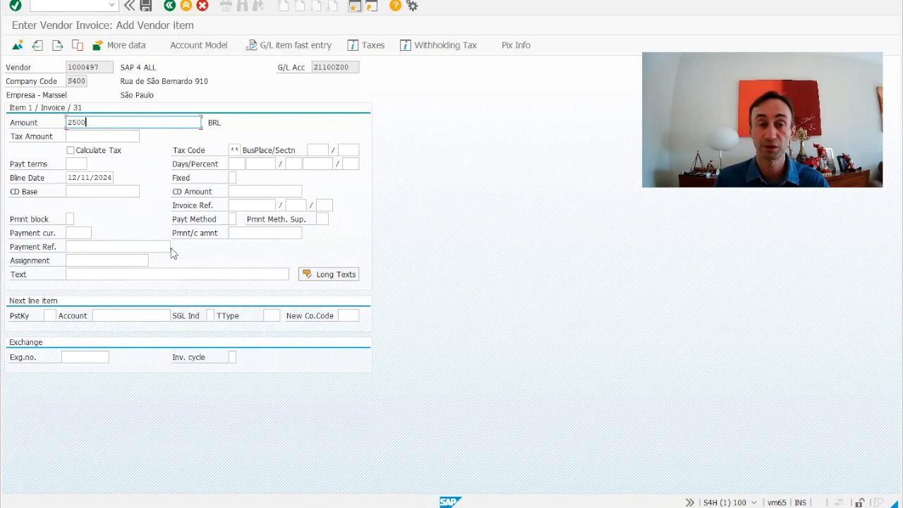
# Step: Add a second line item with posting key 40 for the Other Operating Expenses G/L account and set its amount to *
pyautogui.click(49, 315)
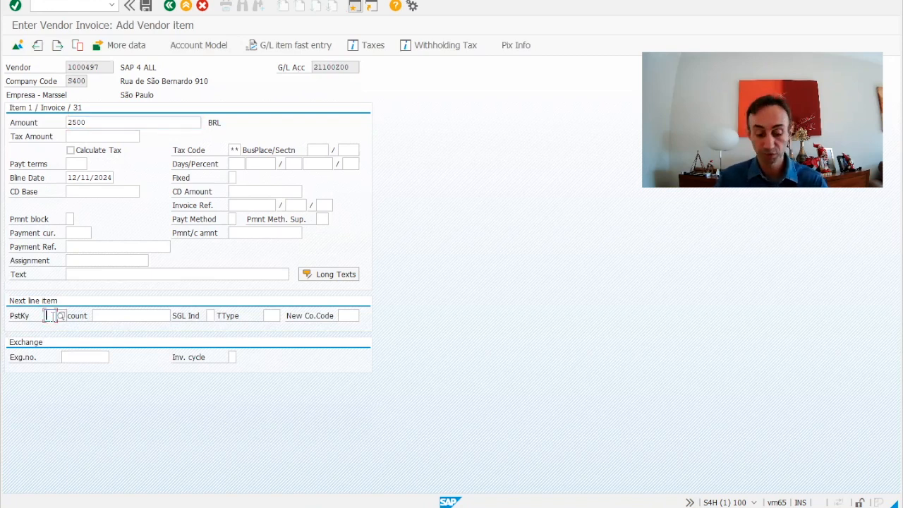
pyautogui.write('40')
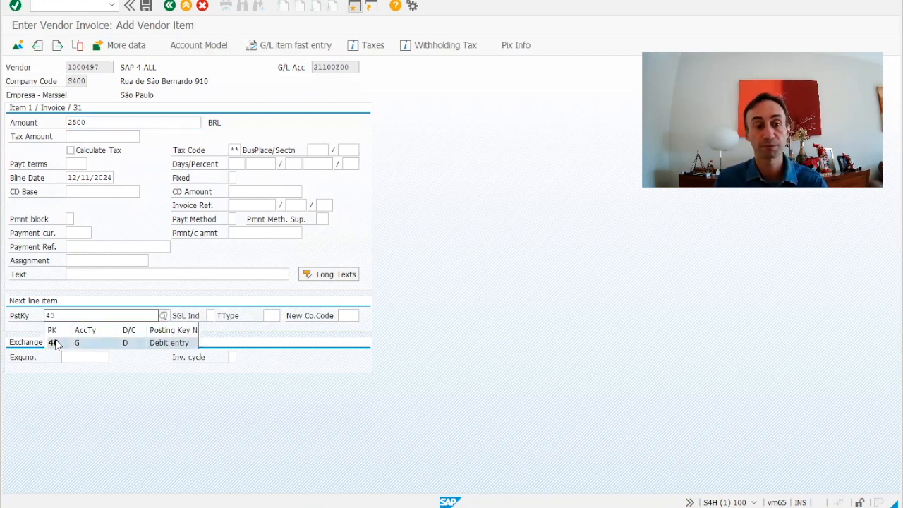
pyautogui.click(127, 315)
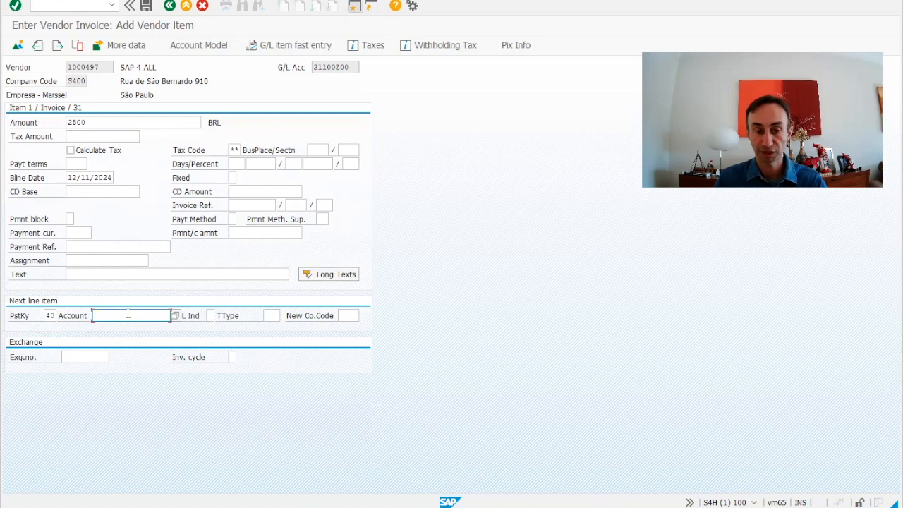
pyautogui.write('66')
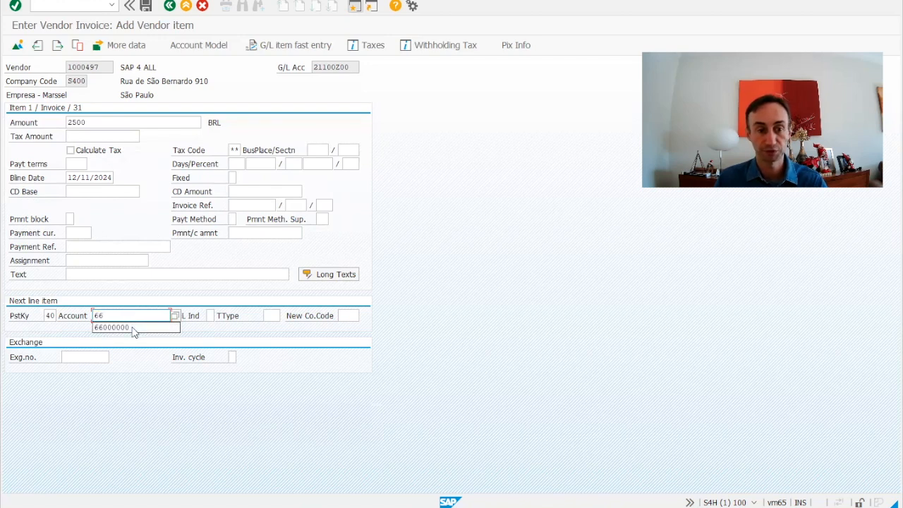
pyautogui.click(133, 328)
pyautogui.press('Return')
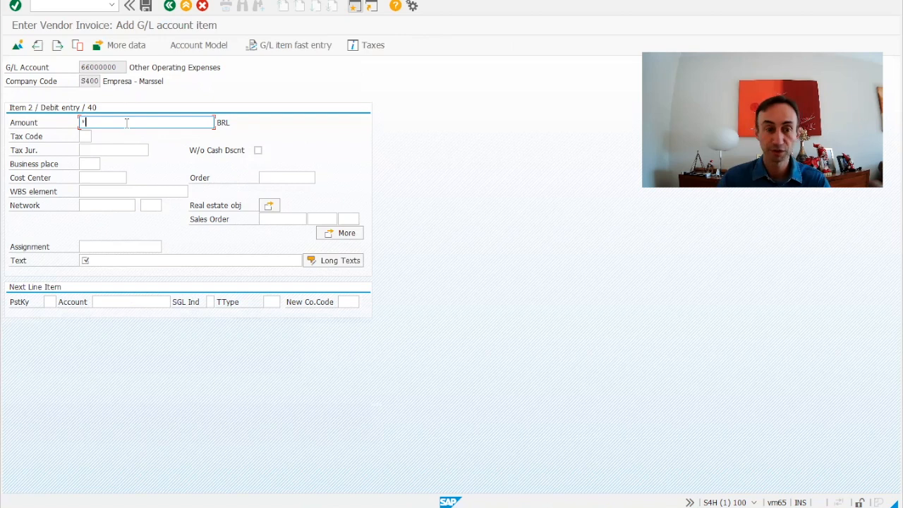
# Step: Assign the expense item to cost center S4000001 and enter SAP 4 ALL as its text
pyautogui.click(106, 178)
pyautogui.press('BackSpace')
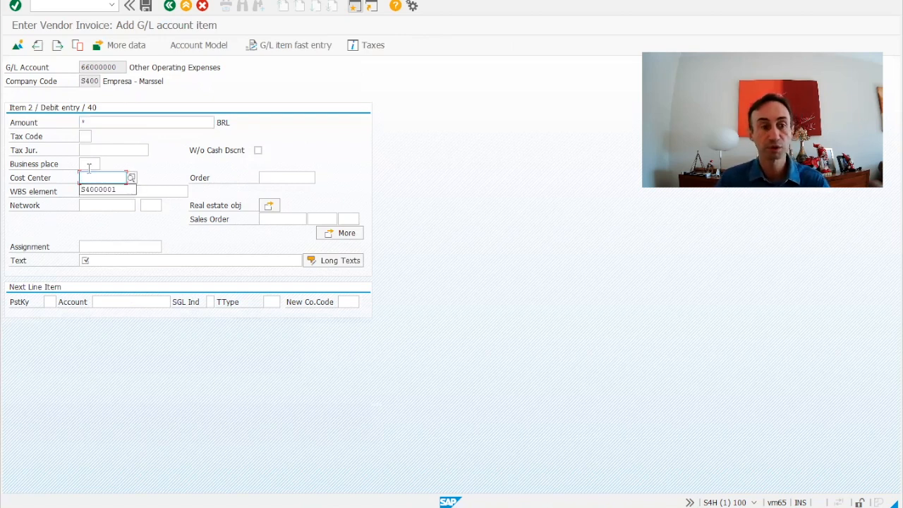
pyautogui.click(102, 188)
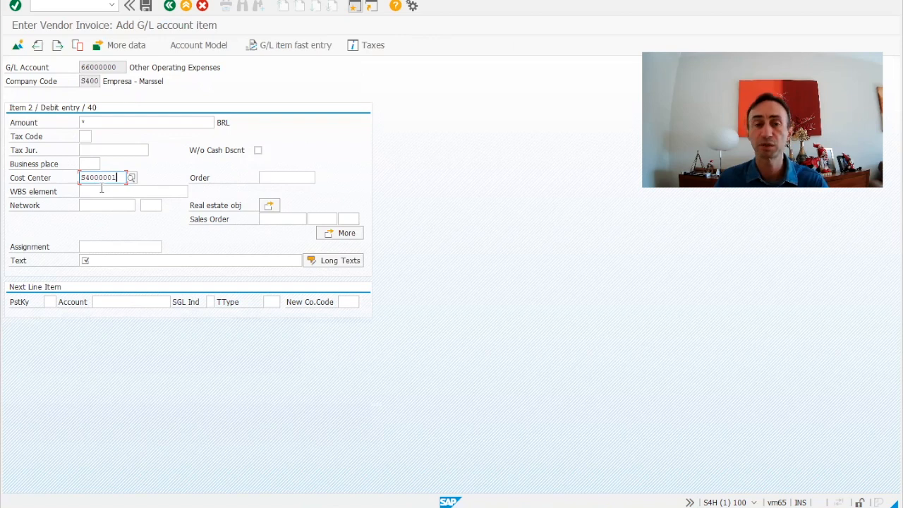
pyautogui.click(115, 261)
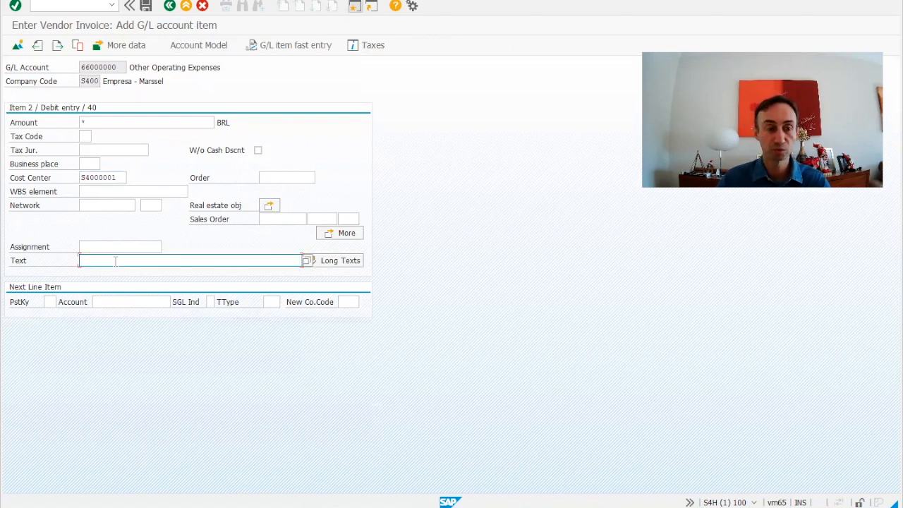
pyautogui.write('SAP 4 ALL')
pyautogui.press('Return')
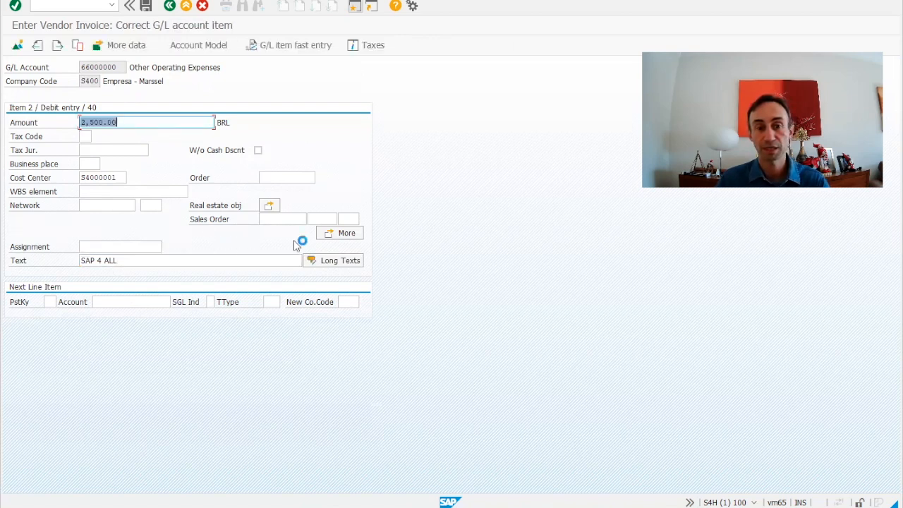
# Step: Open the expense item's coding block and compare its functional area and profit center with the cost center master data
pyautogui.click(341, 232)
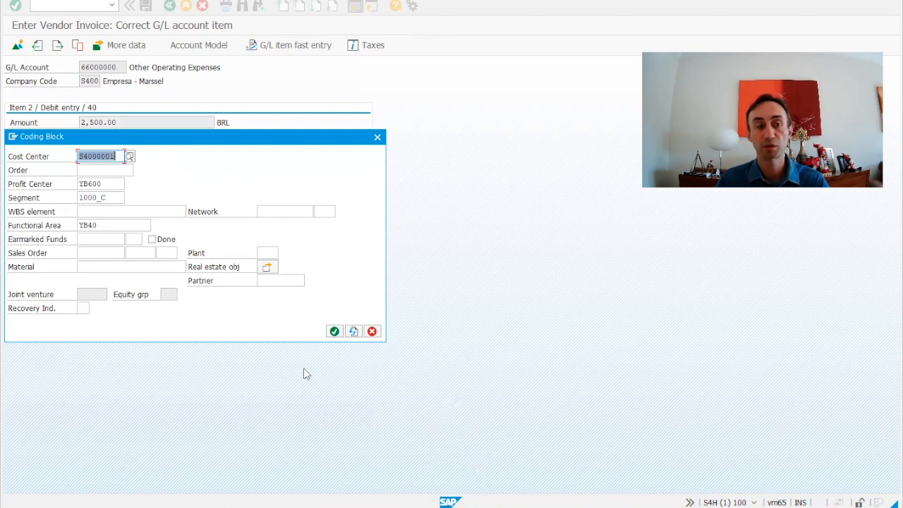
pyautogui.click(107, 225)
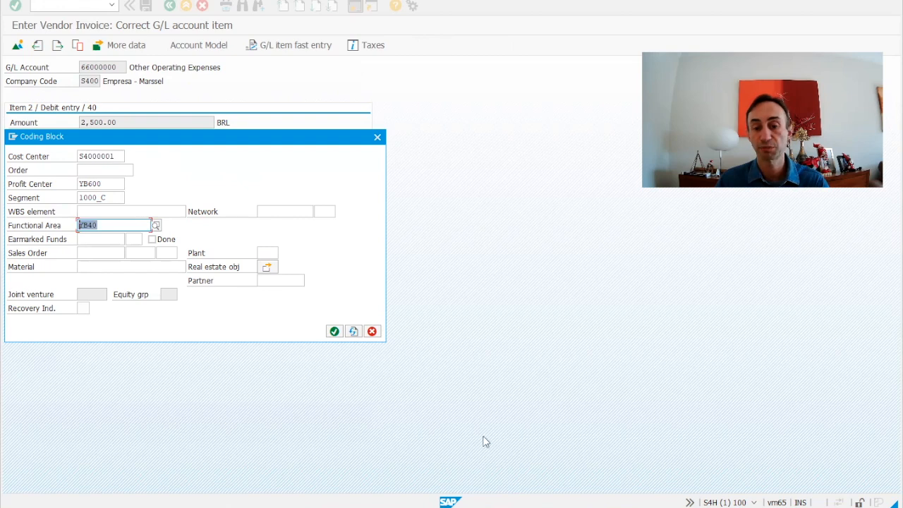
pyautogui.hotkey('alt', 'Tab')
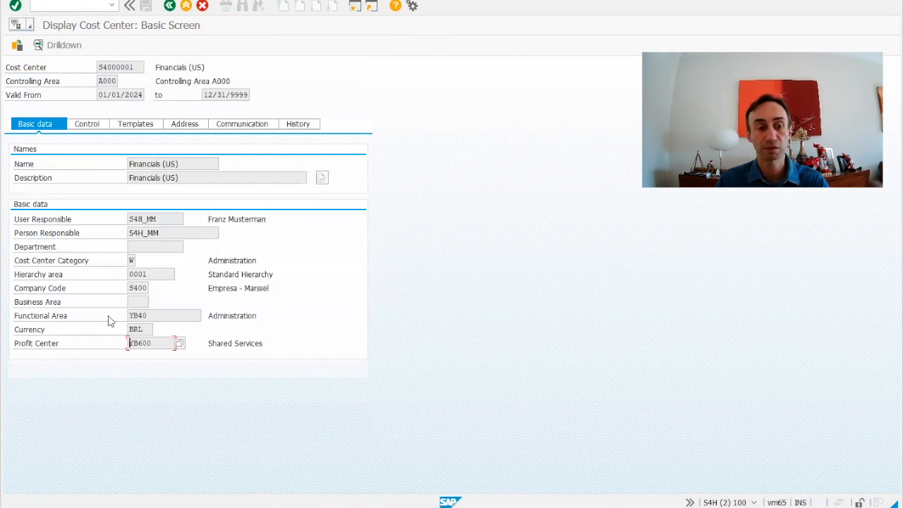
pyautogui.click(155, 315)
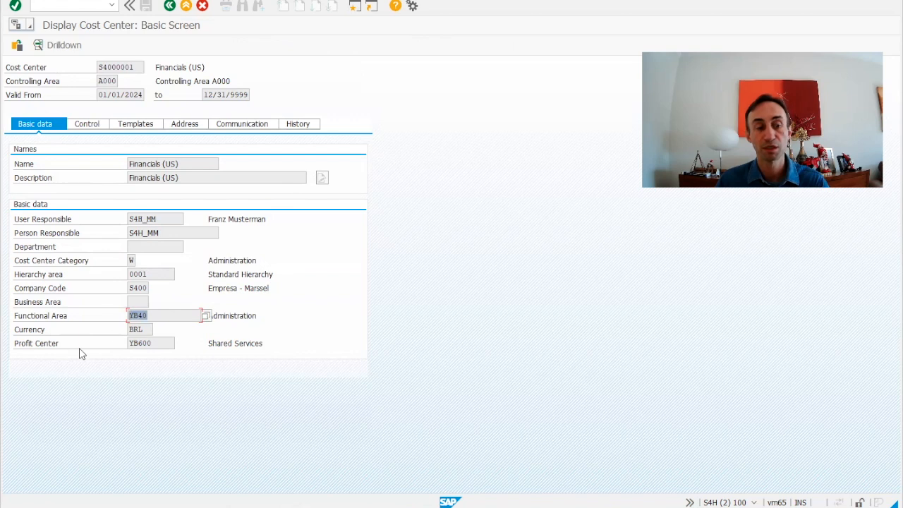
pyautogui.click(164, 343)
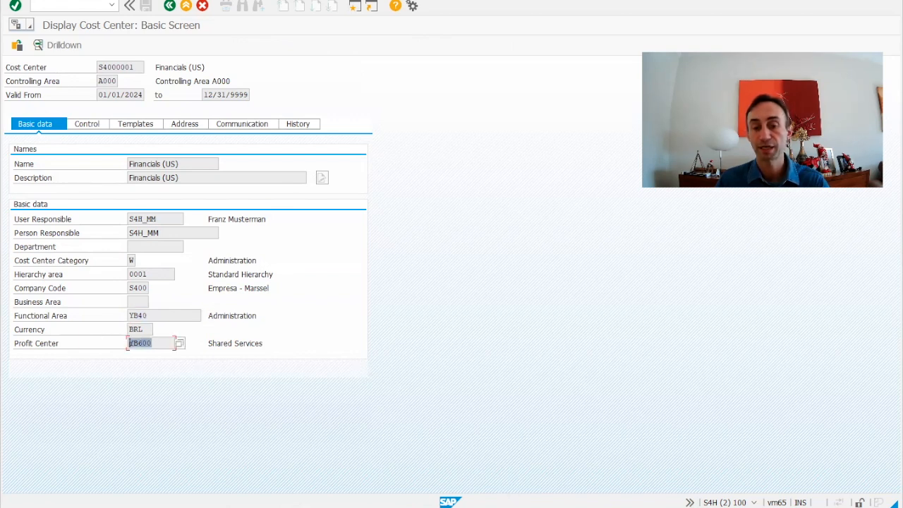
# Step: Check the segment in the profit center master data against the invoice's coding block, and close the coding block
pyautogui.moveTo(691, 504)
pyautogui.click(691, 486)
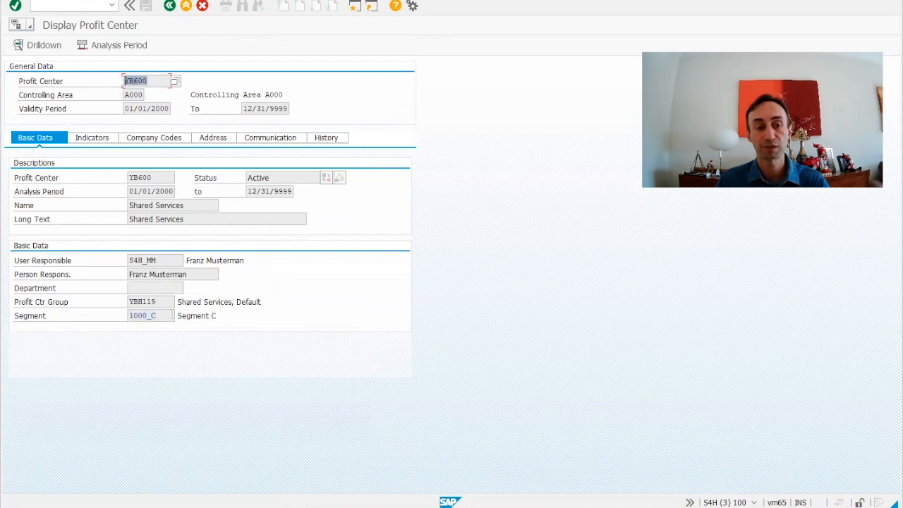
pyautogui.moveTo(536, 504)
pyautogui.click(437, 455)
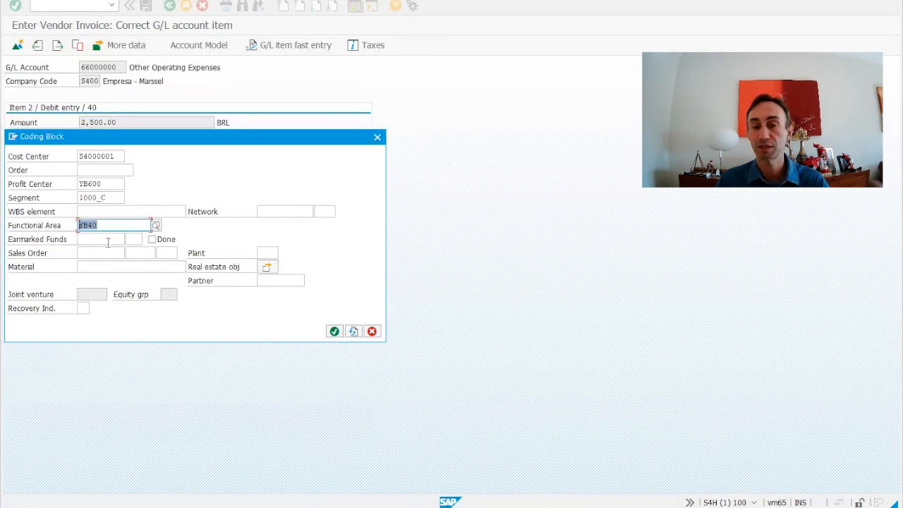
pyautogui.click(335, 331)
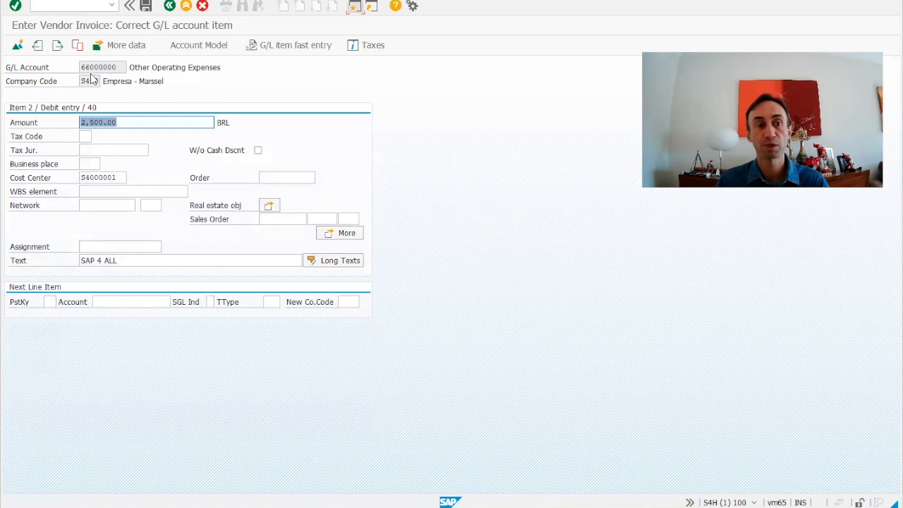
# Step: Display the document overview and post the vendor invoice
pyautogui.click(18, 48)
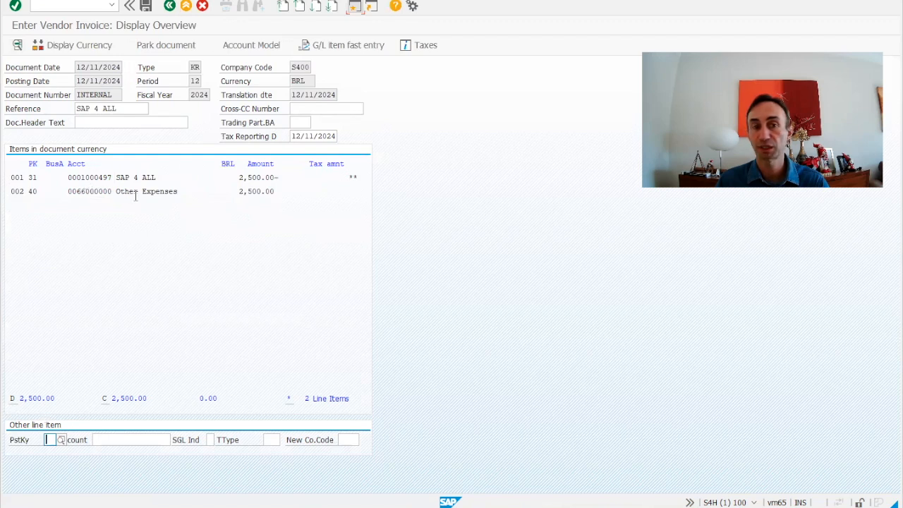
pyautogui.click(146, 6)
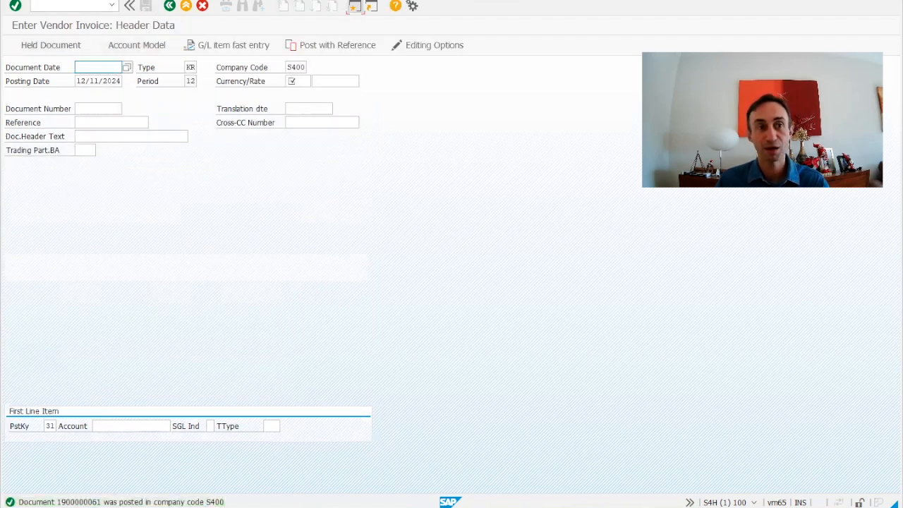
# Step: Display the posted document and examine the coding block of its Other Expenses line item
pyautogui.click(62, 0)
pyautogui.click(82, 27)
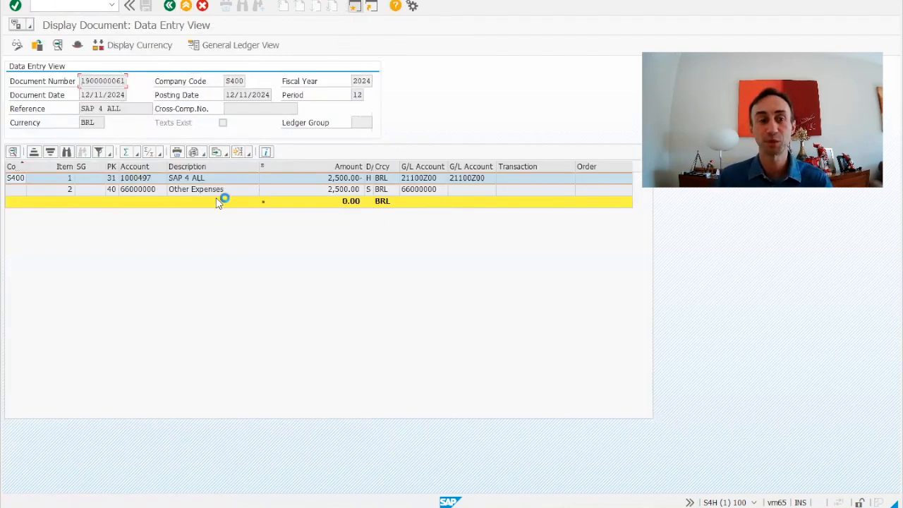
pyautogui.doubleClick(146, 189)
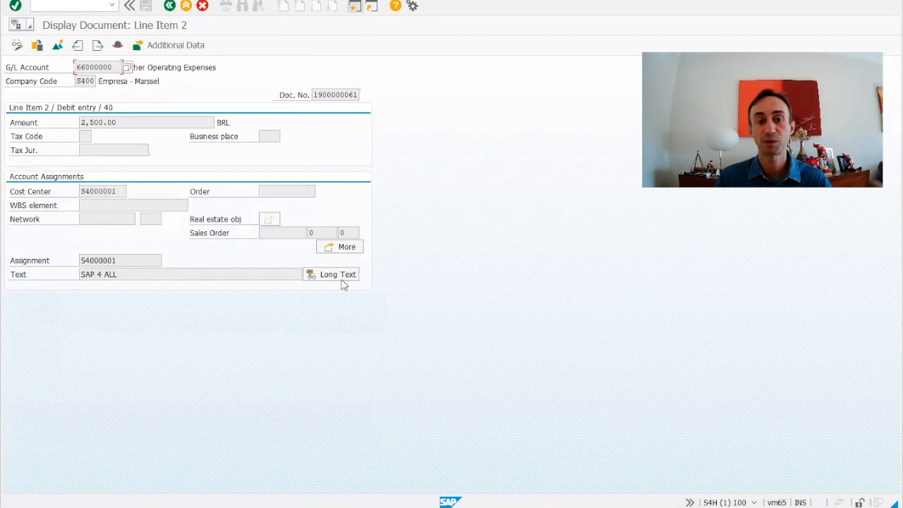
pyautogui.click(331, 248)
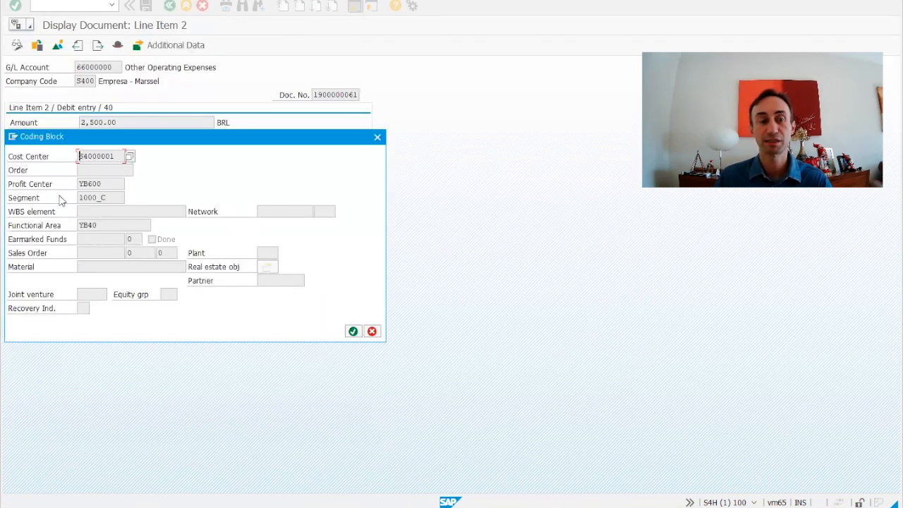
pyautogui.click(372, 331)
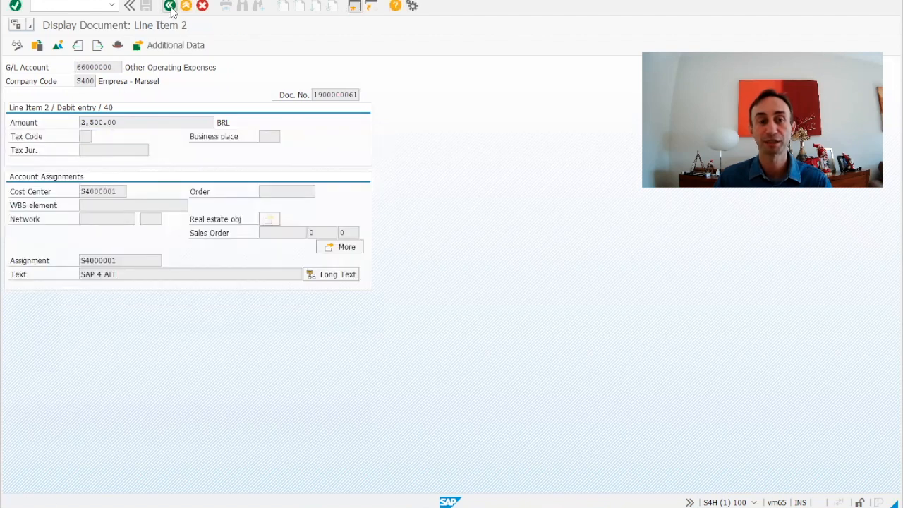
# Step: Leave the posted document, exit the empty vendor invoice entry without saving, and choose the FB60 Invoice transaction under Accounts Payable document entry
pyautogui.click(170, 6)
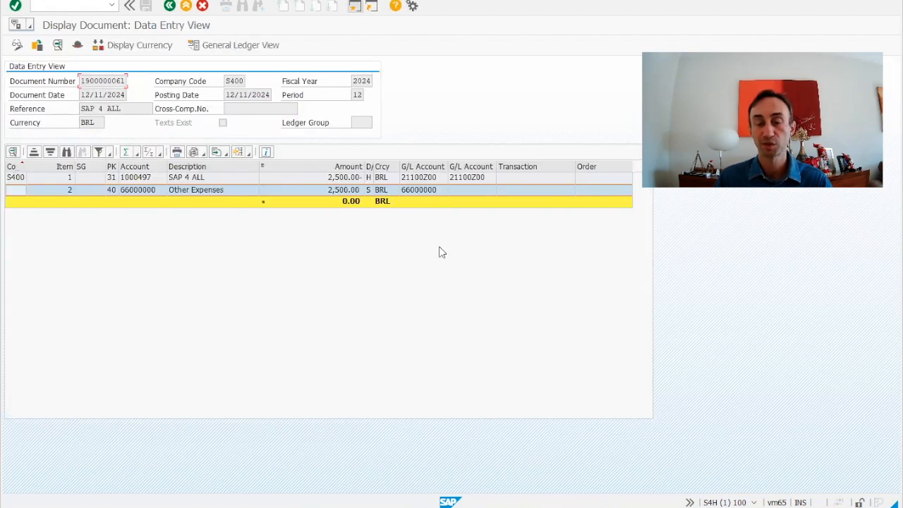
pyautogui.click(169, 9)
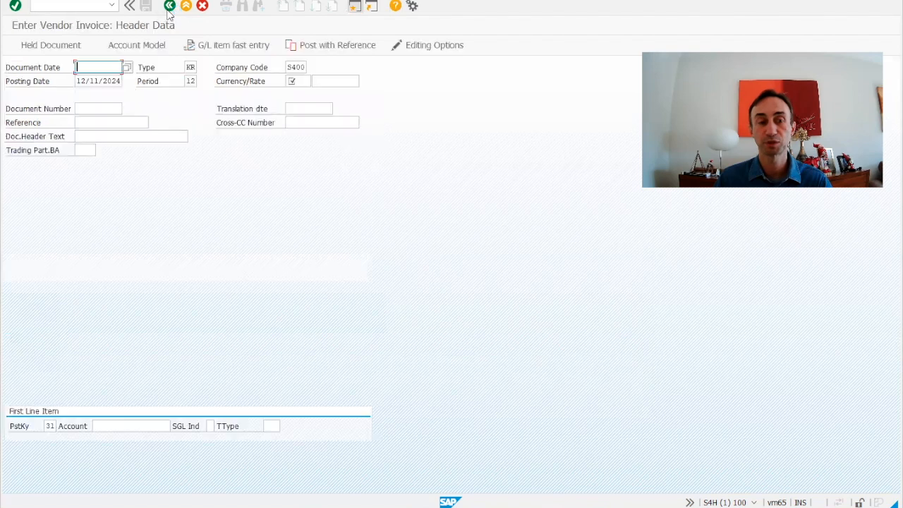
pyautogui.click(170, 7)
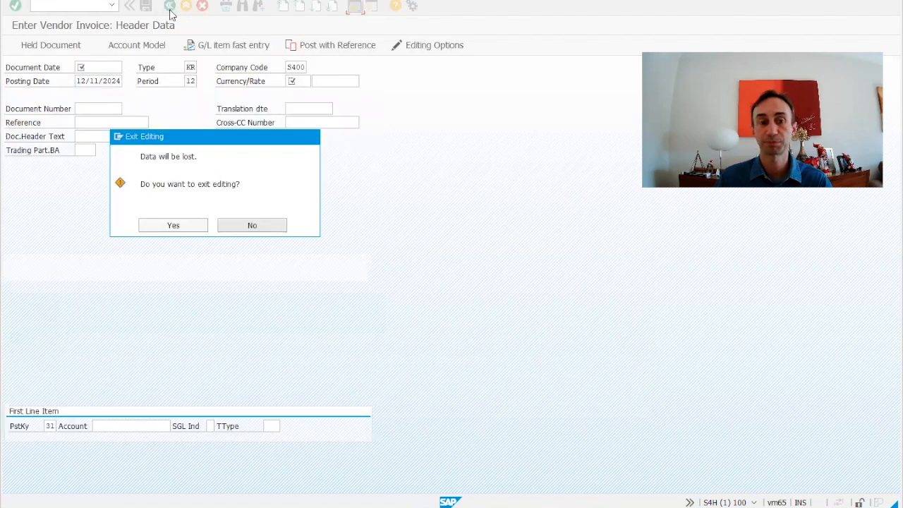
pyautogui.click(175, 223)
pyautogui.click(121, 282)
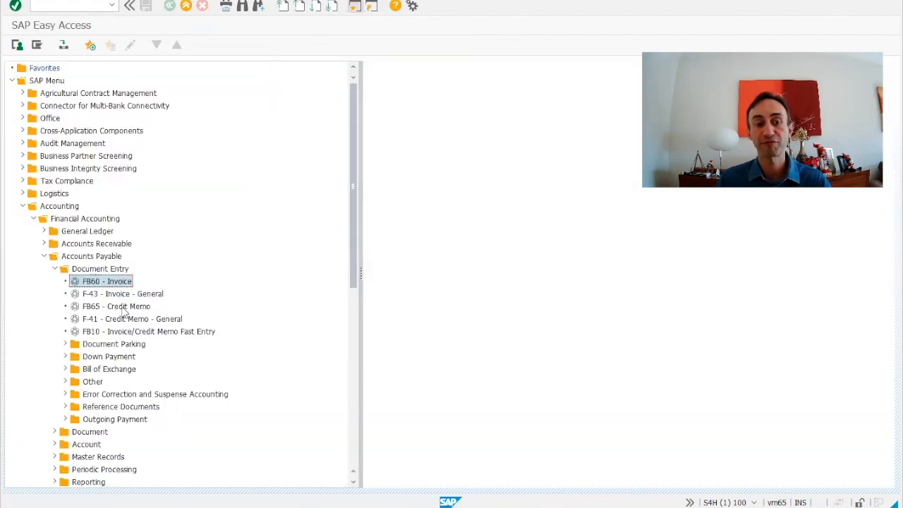
pyautogui.doubleClick(102, 282)
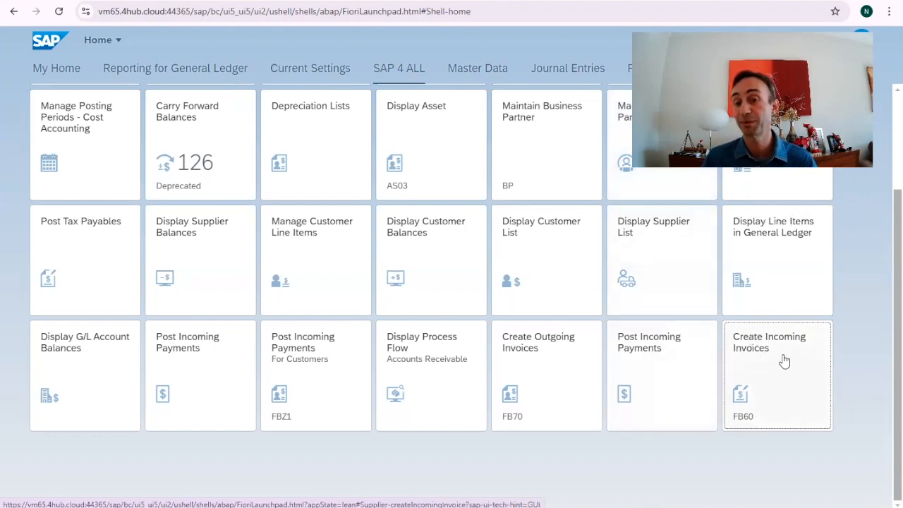
# Step: Switch to the SAP Fiori launchpad, open the Create Incoming Invoices (FB60) app, and set the company code to S400
pyautogui.moveTo(766, 365); pyautogui.dragTo(772, 423)
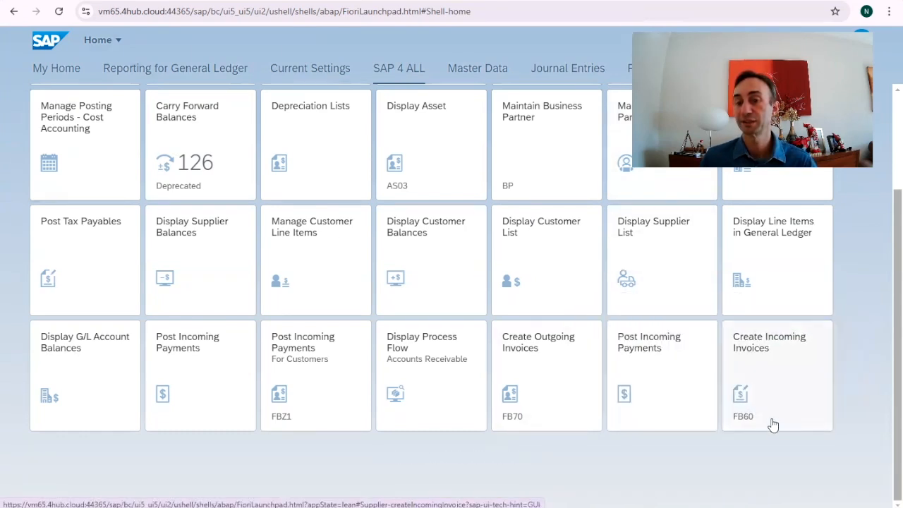
pyautogui.click(770, 393)
pyautogui.click(86, 70)
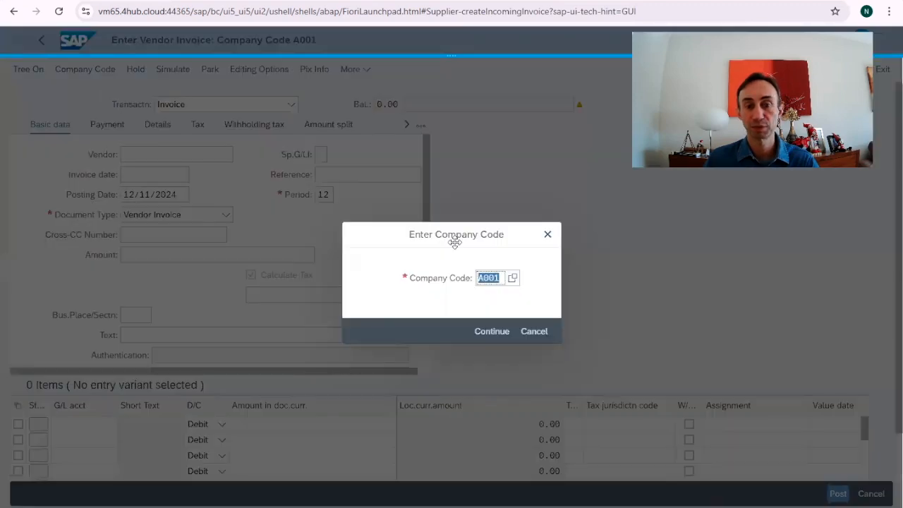
pyautogui.write('S4')
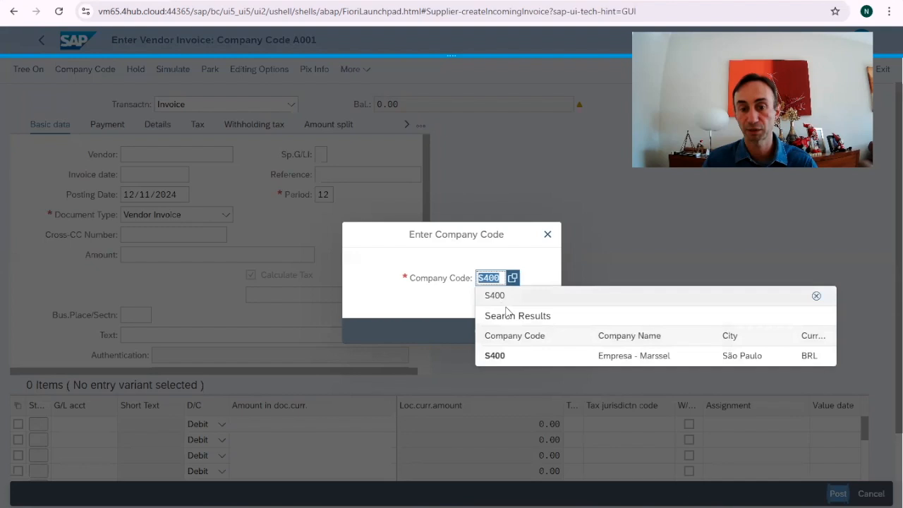
pyautogui.click(508, 349)
pyautogui.click(499, 337)
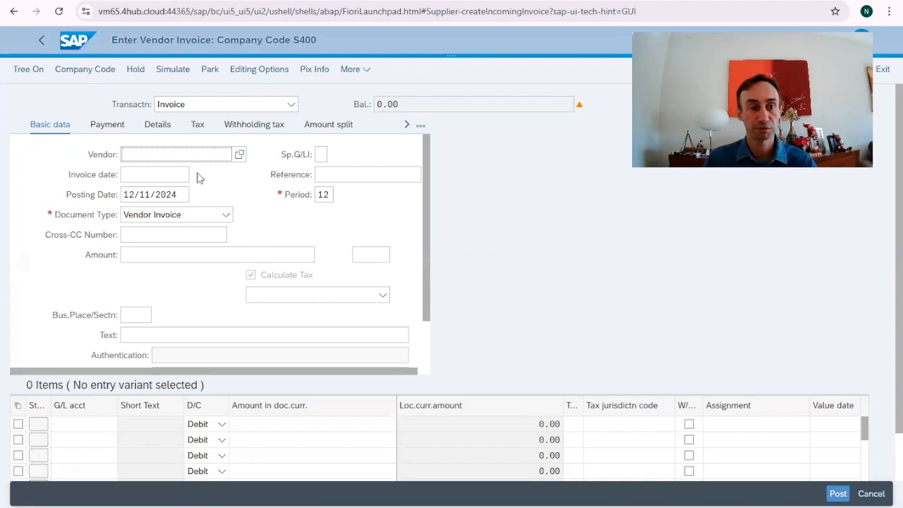
# Step: Choose the SAP 4 ALL vendor for the invoice and set the invoice date to the posting date, 12/11/2024
pyautogui.write('1000')
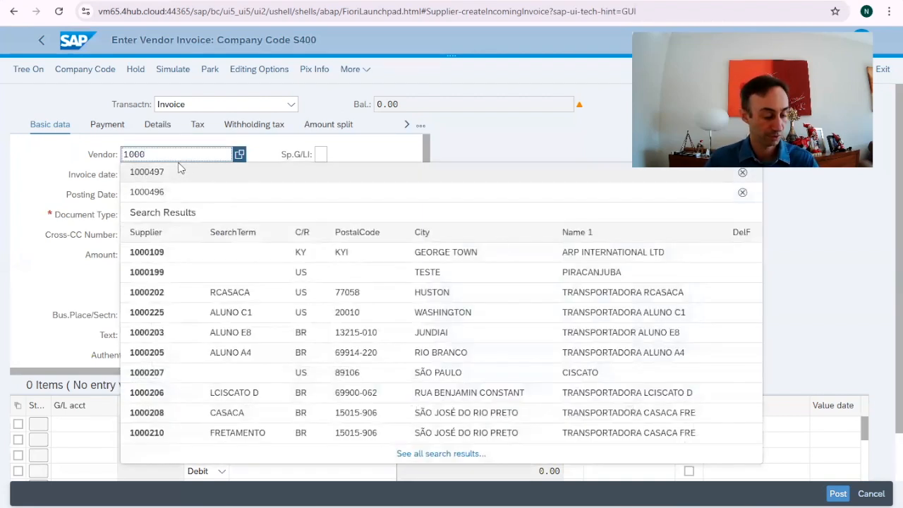
pyautogui.click(161, 172)
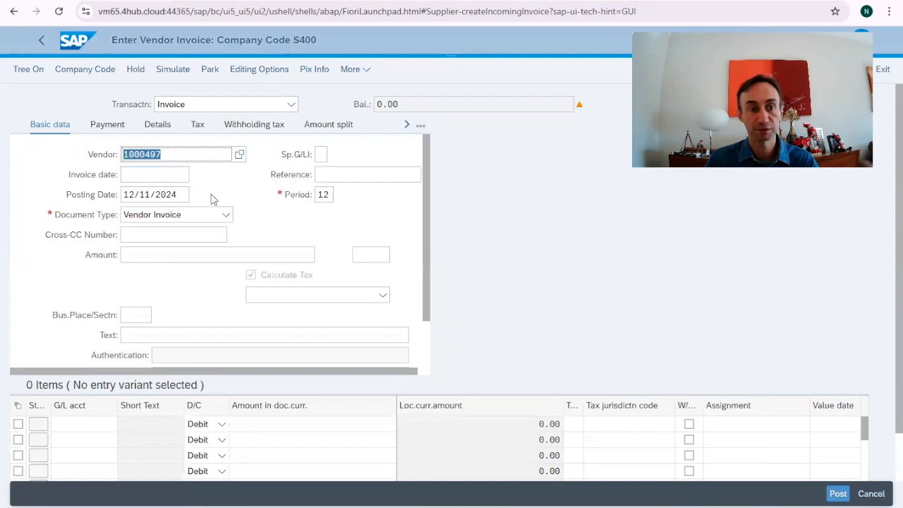
pyautogui.moveTo(176, 198); pyautogui.dragTo(115, 201)
pyautogui.hotkey('ctrl', 'c')
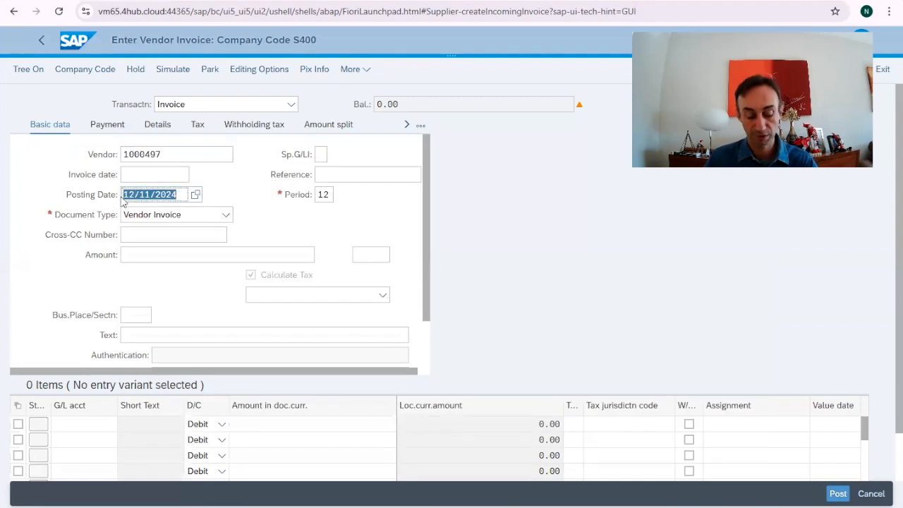
pyautogui.click(148, 174)
pyautogui.hotkey('ctrl', 'v')
# Step: Enter the reference SAP 4 ALL and an invoice amount of 3000 BRL in the basic data
pyautogui.click(345, 174)
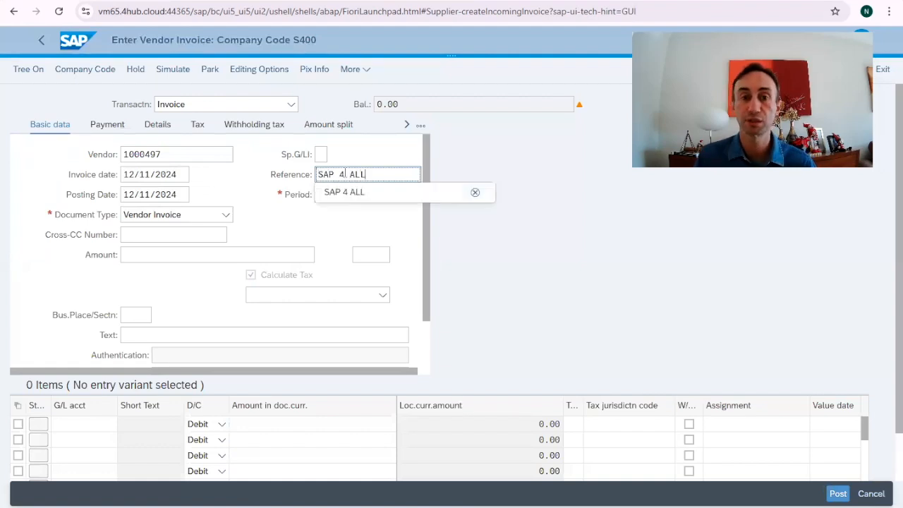
pyautogui.click(348, 198)
pyautogui.click(174, 255)
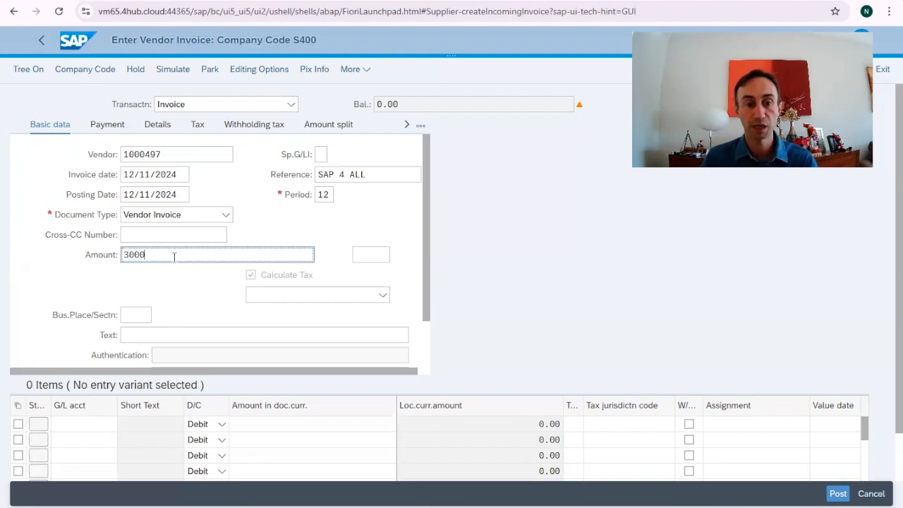
pyautogui.click(358, 256)
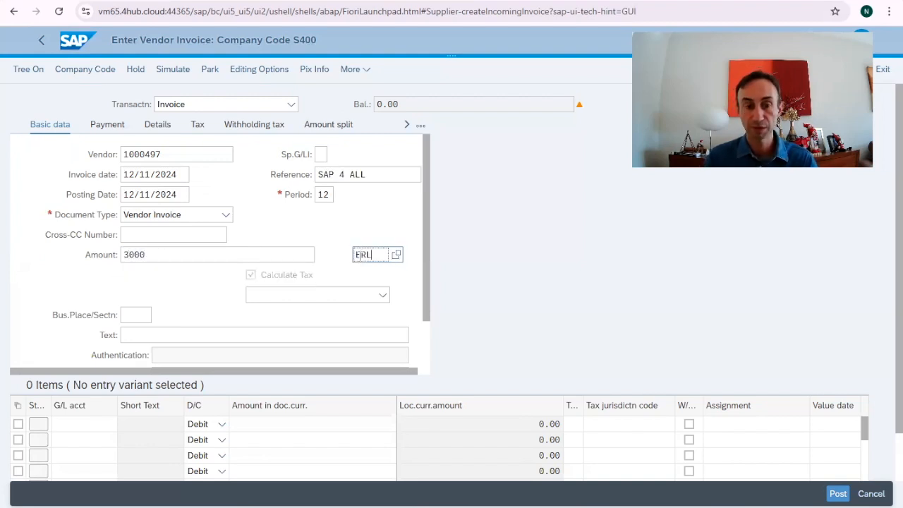
pyautogui.press('Return')
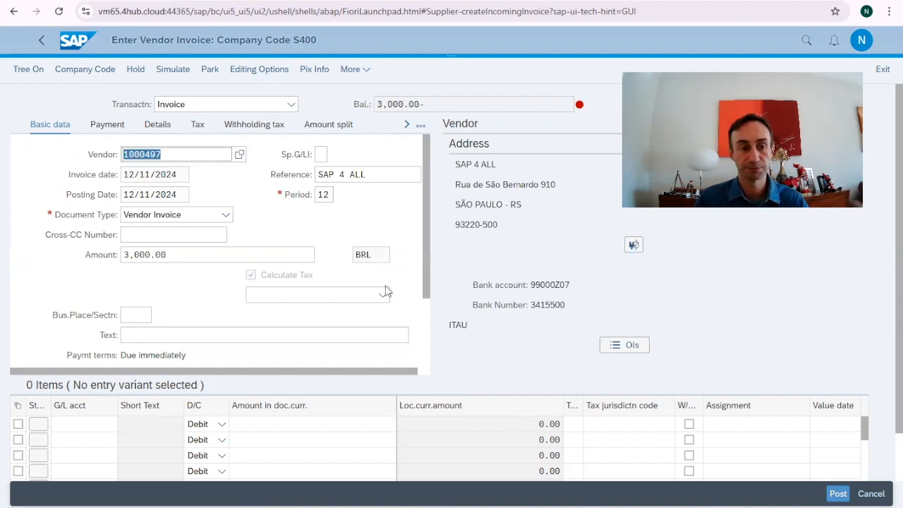
# Step: Fill the first line item with G/L account 66000000 as a debit of 3000
pyautogui.scroll(-2, 392, 296)
pyautogui.scroll(2, 392, 296)
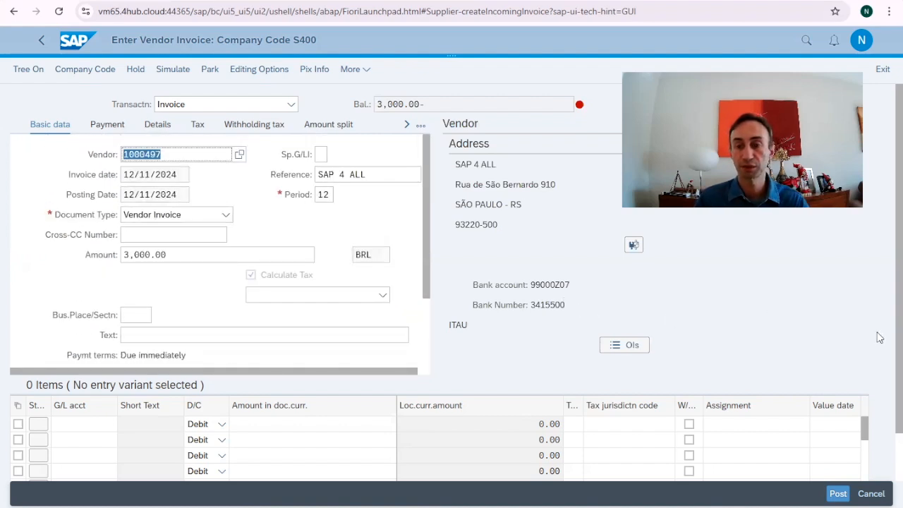
pyautogui.scroll(-1, 879, 337)
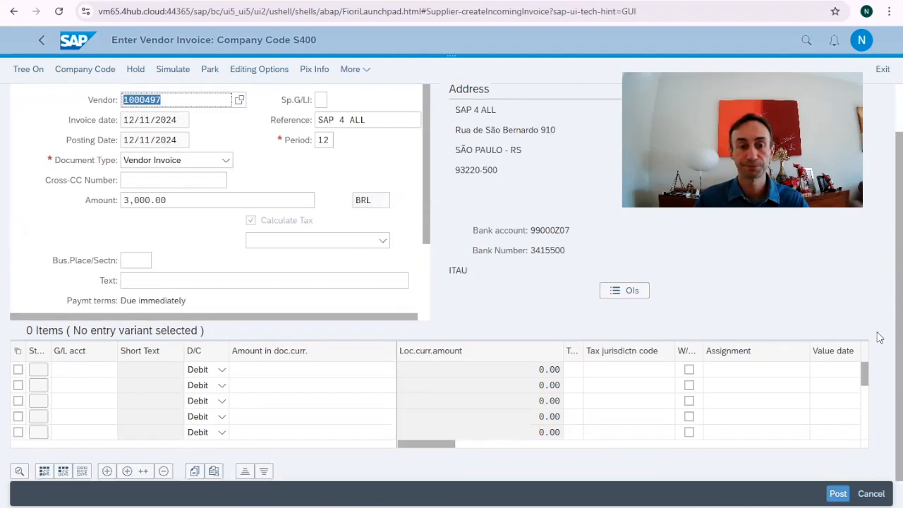
pyautogui.click(82, 372)
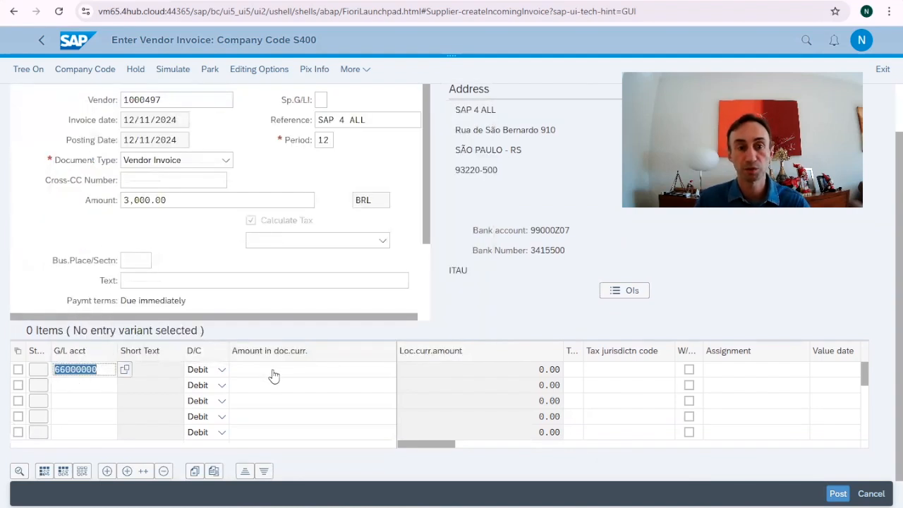
pyautogui.click(274, 376)
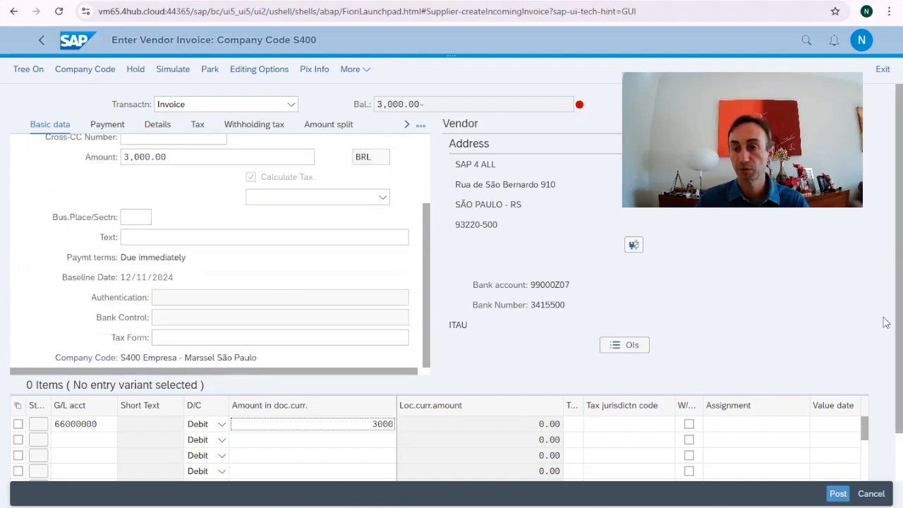
pyautogui.scroll(-2, 885, 393)
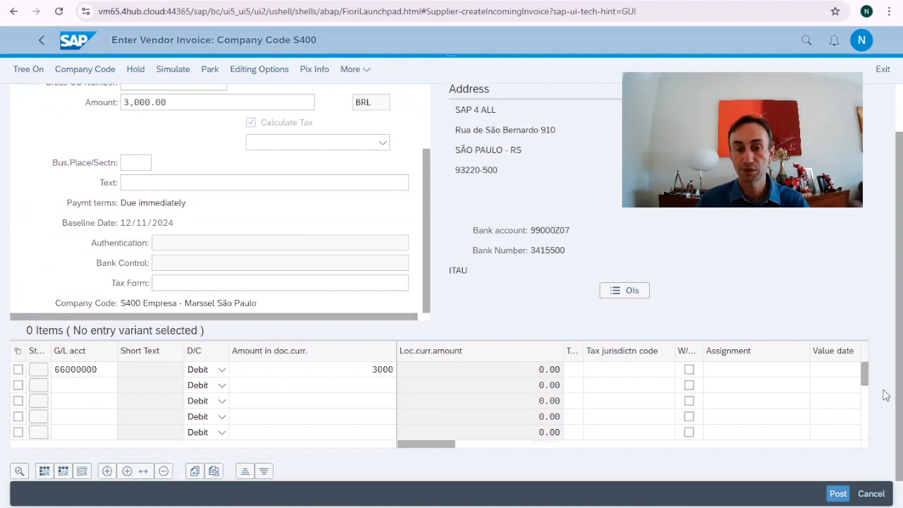
pyautogui.press('Return')
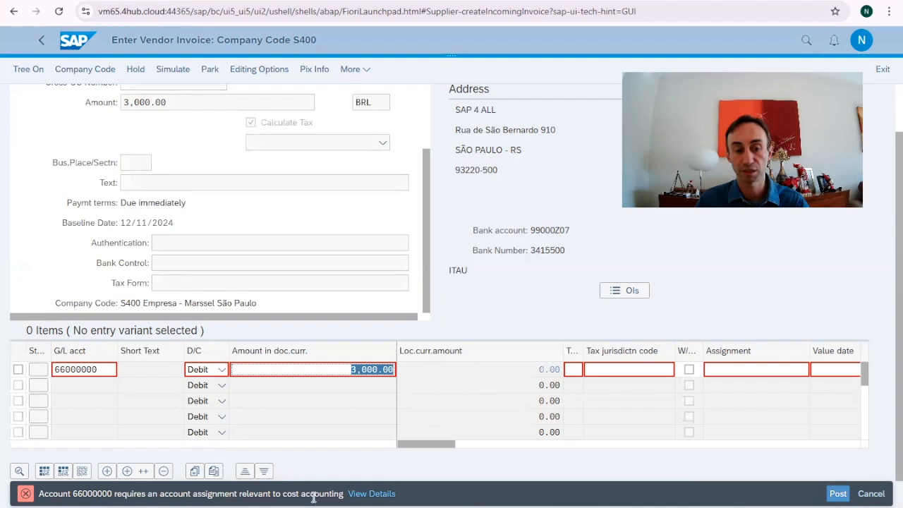
# Step: Assign cost center S4000001 to the expense line item and enter SAP 4 ALL as its item text
pyautogui.moveTo(425, 444); pyautogui.dragTo(465, 450)
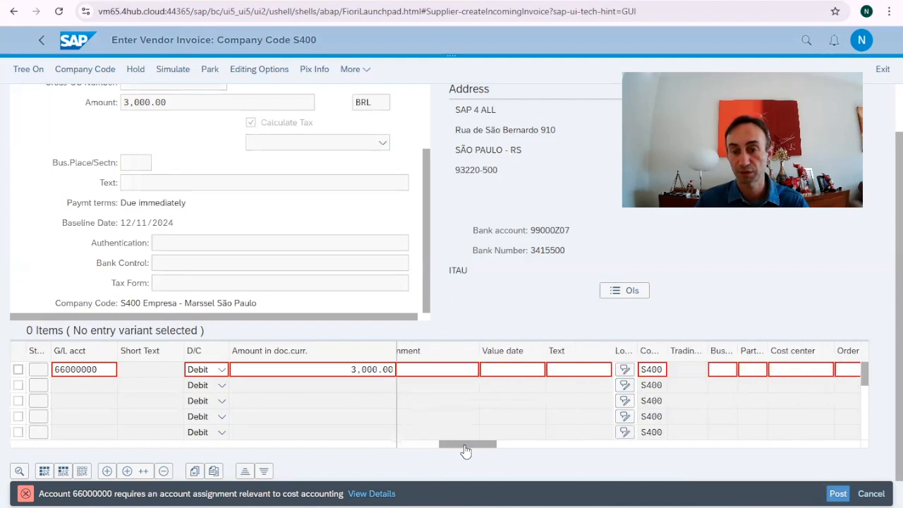
pyautogui.click(786, 370)
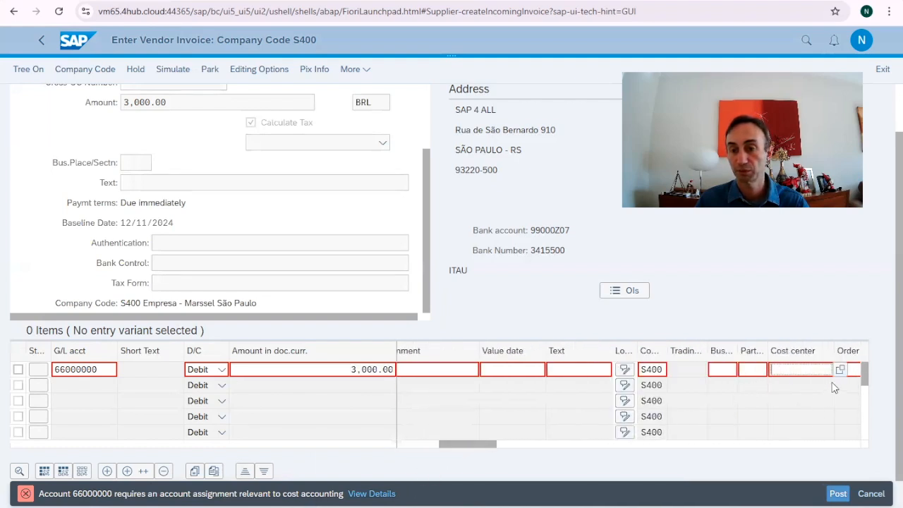
pyautogui.click(840, 369)
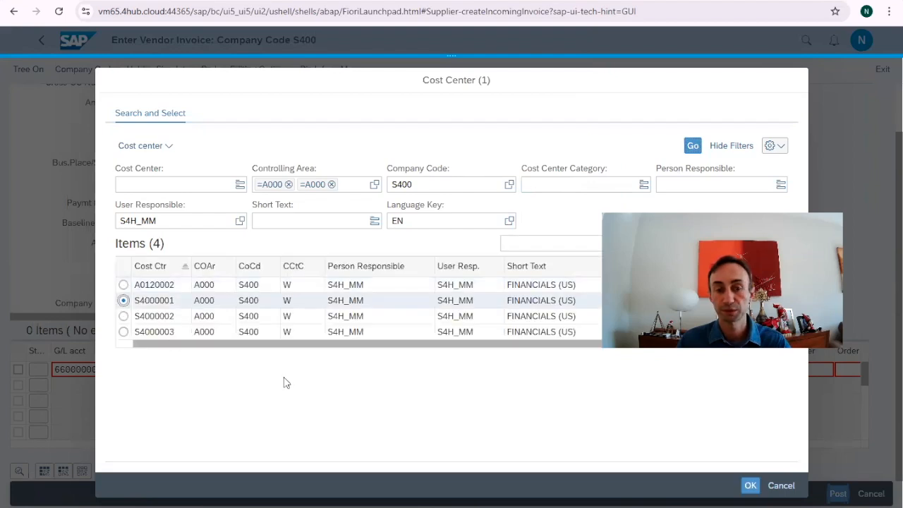
pyautogui.click(751, 490)
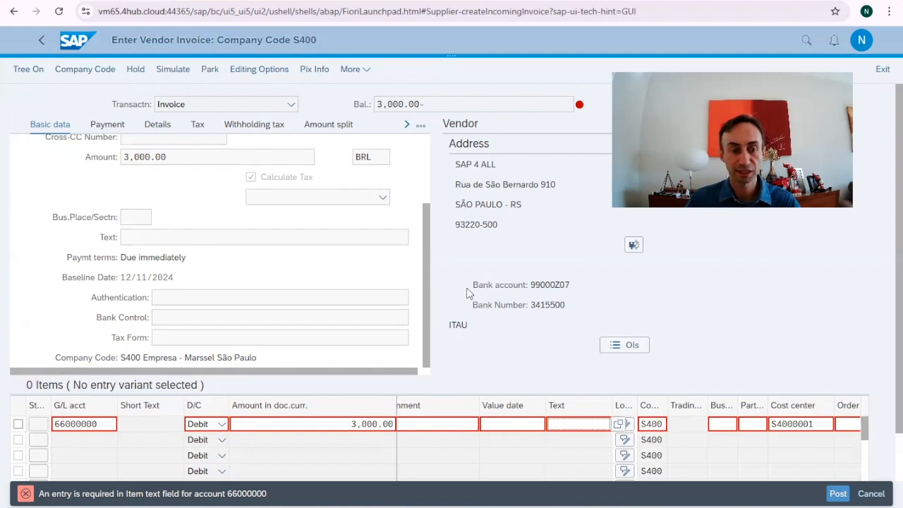
pyautogui.write('SAP 4 ALL')
pyautogui.press('Return')
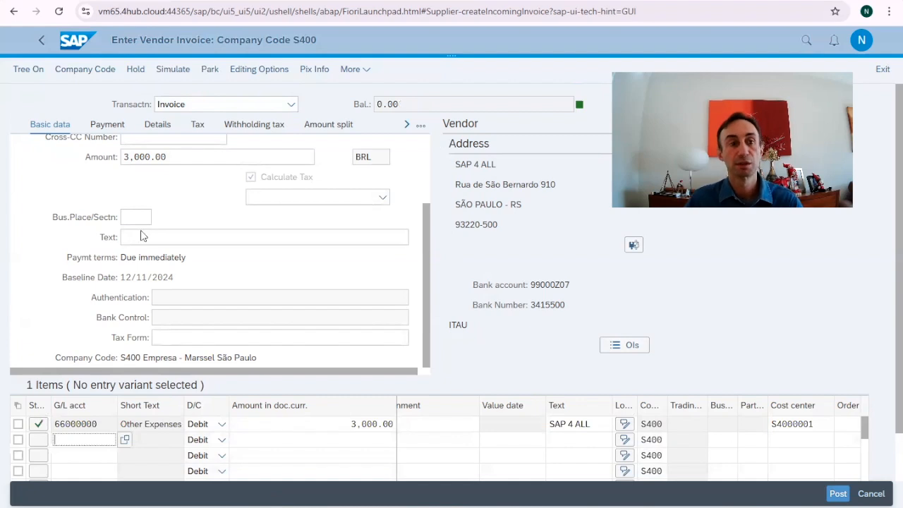
# Step: Review the invoice's payment, details, tax and withholding tax data, and simulate the posting to display the document overview
pyautogui.click(113, 127)
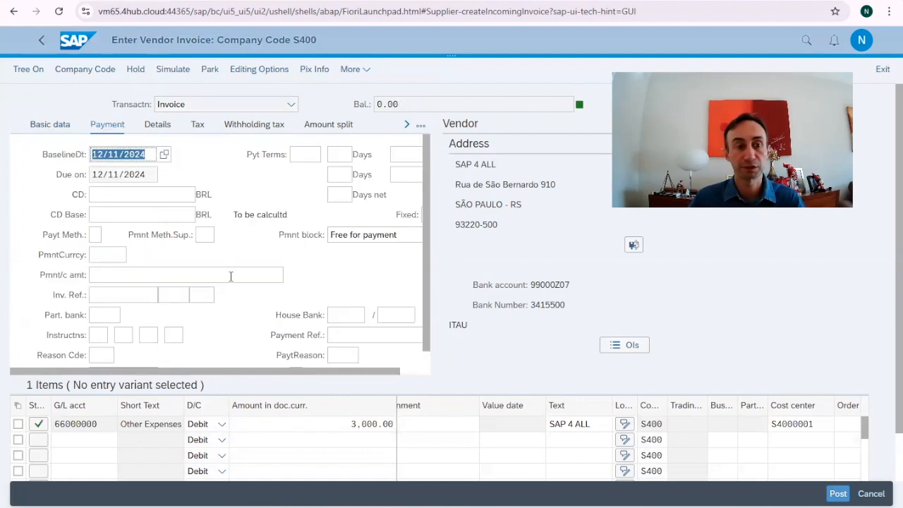
pyautogui.scroll(-1, 178, 265)
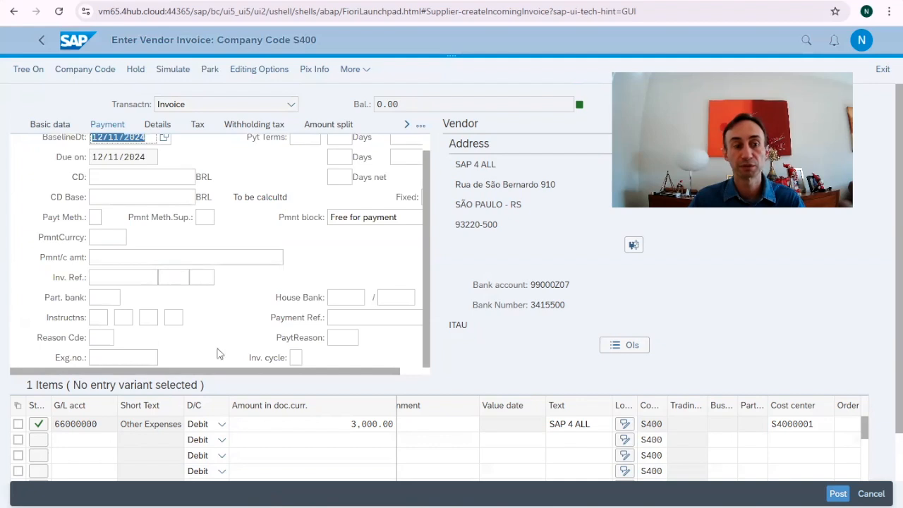
pyautogui.scroll(1, 274, 317)
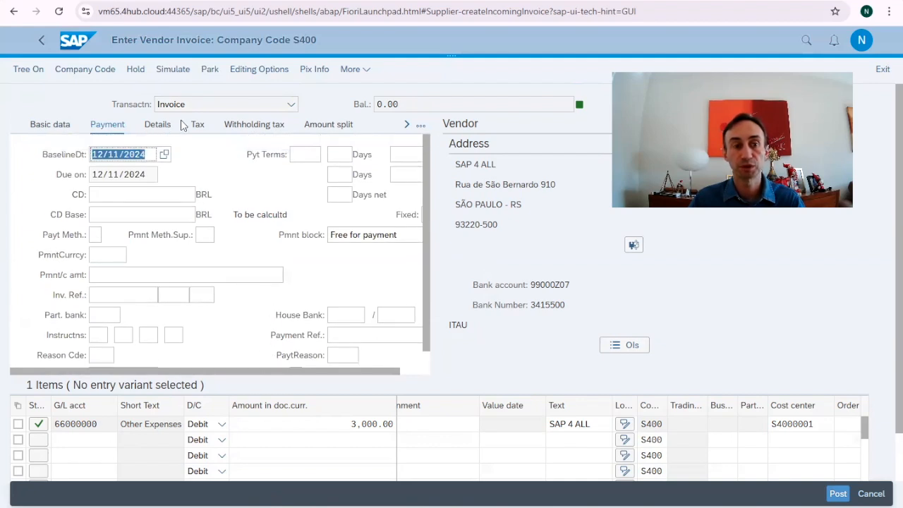
pyautogui.click(158, 126)
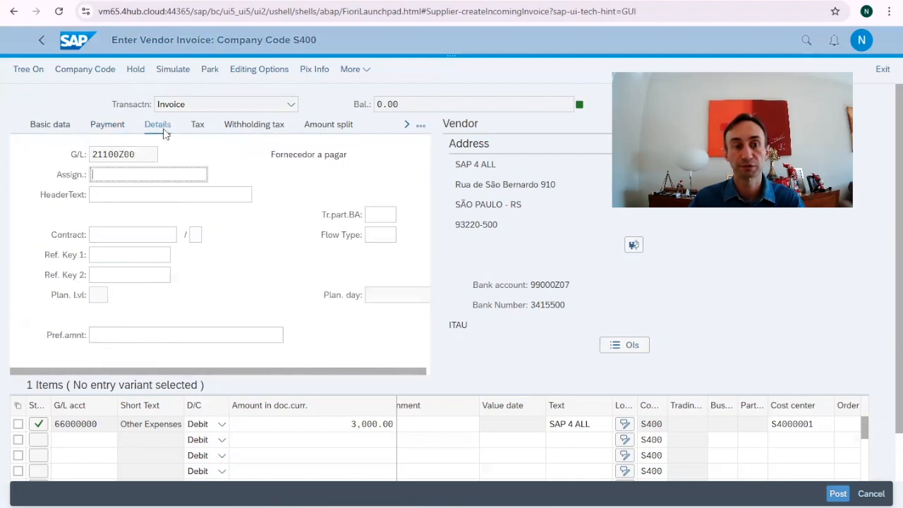
pyautogui.click(196, 126)
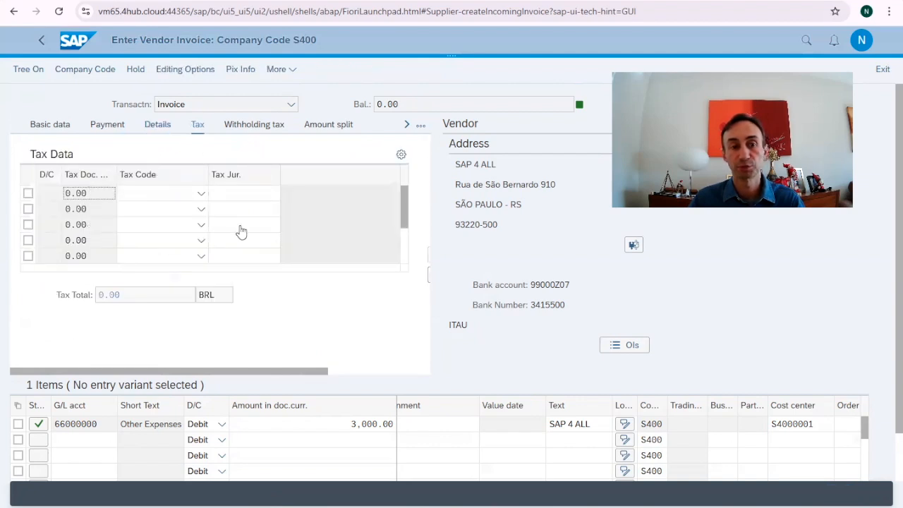
pyautogui.click(242, 133)
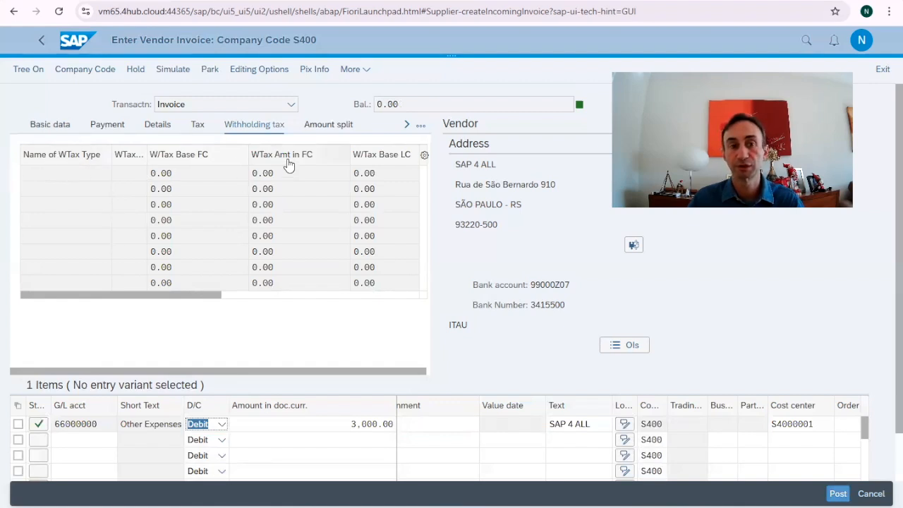
pyautogui.click(50, 130)
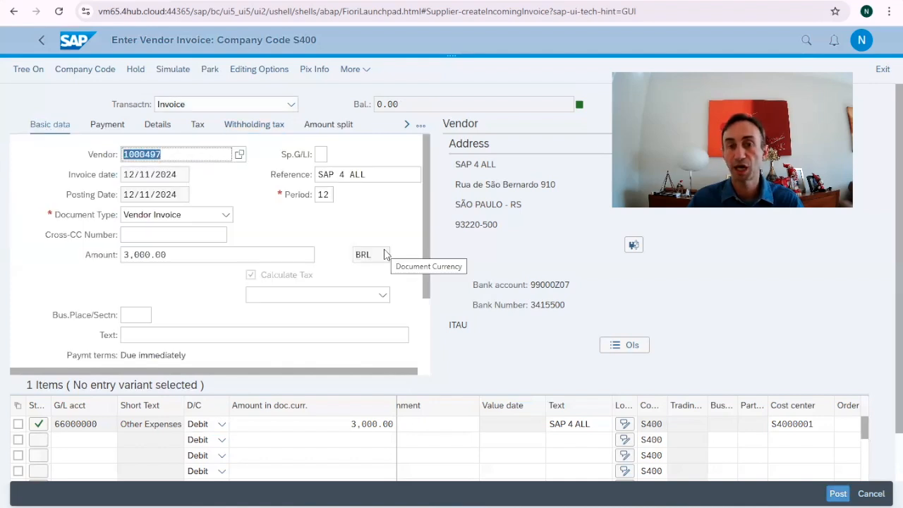
pyautogui.click(169, 68)
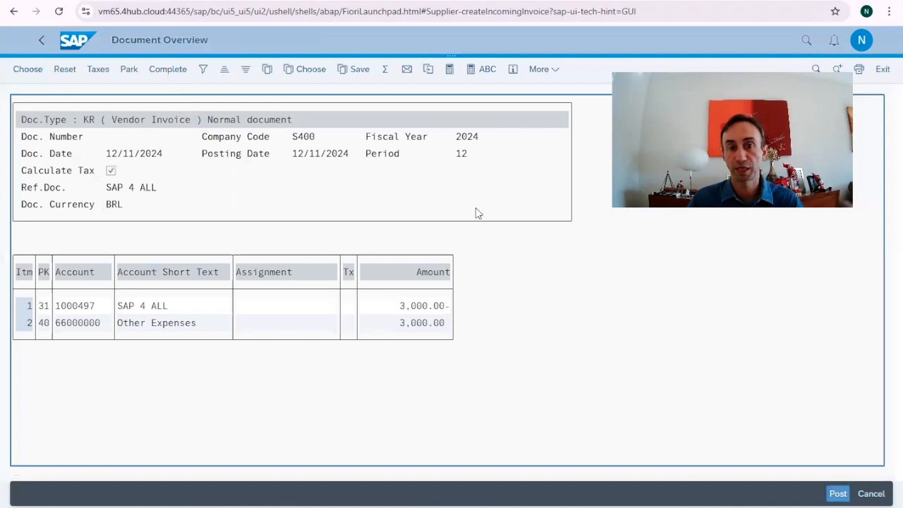
# Step: Post the simulated vendor invoice and display the posted document in its data entry view
pyautogui.click(836, 495)
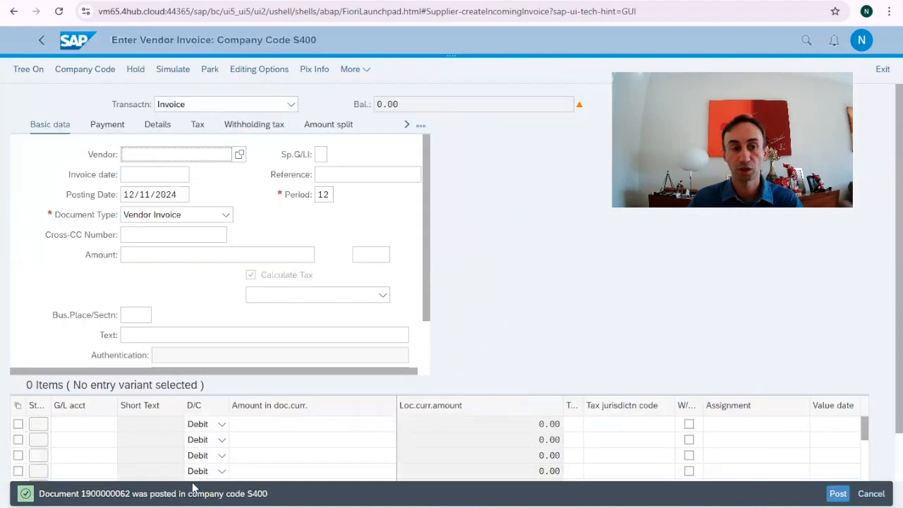
pyautogui.click(363, 73)
pyautogui.moveTo(361, 90)
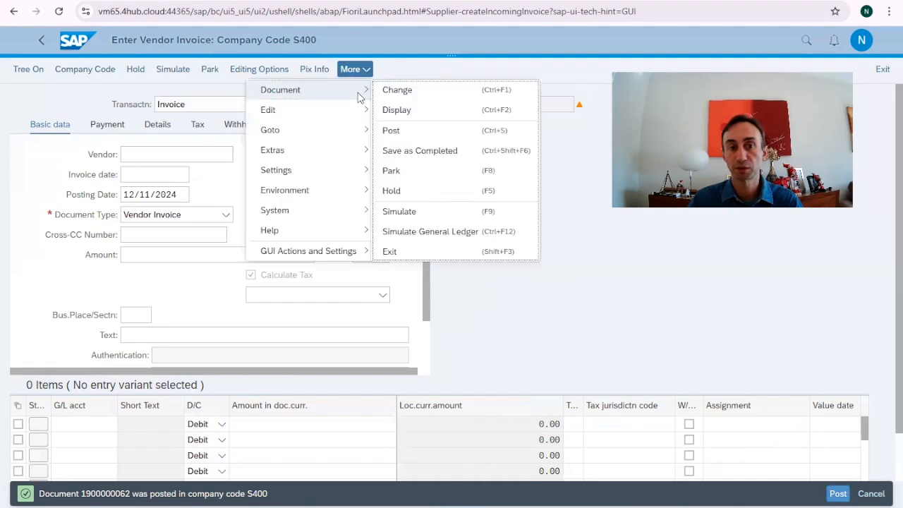
pyautogui.click(404, 115)
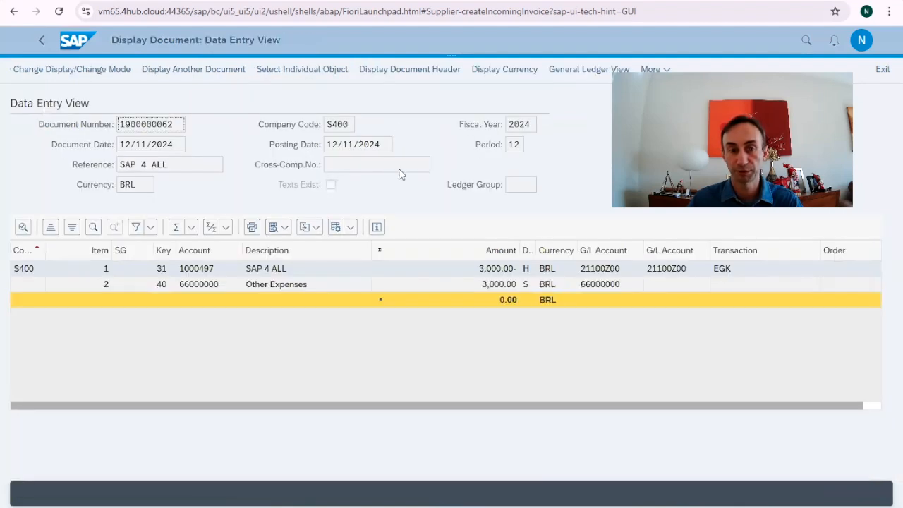
# Step: Open the 66000000 expense line item's full coding block to examine its cost center, profit center, segment and functional area
pyautogui.click(190, 286)
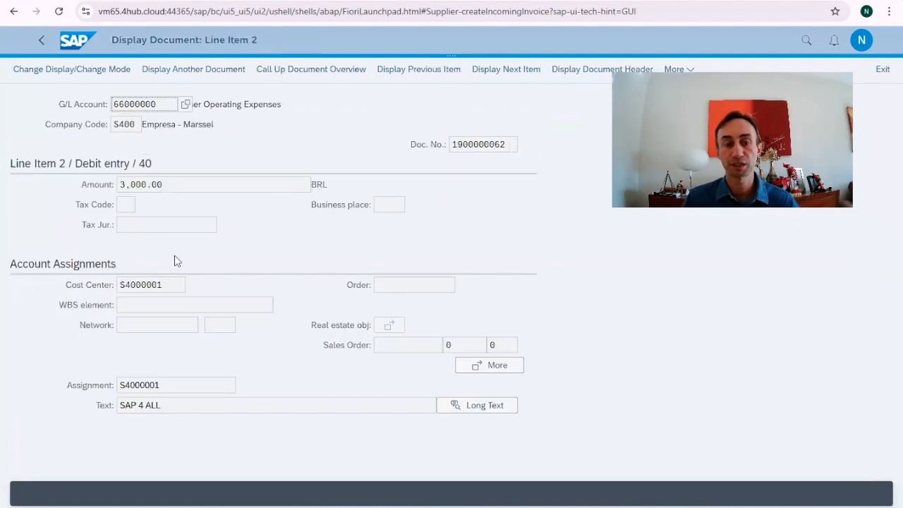
pyautogui.click(497, 368)
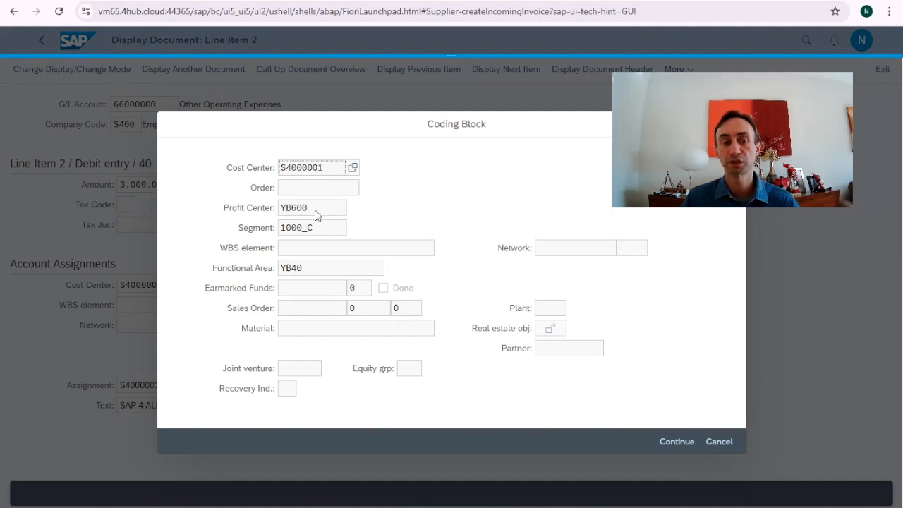
pyautogui.doubleClick(327, 174)
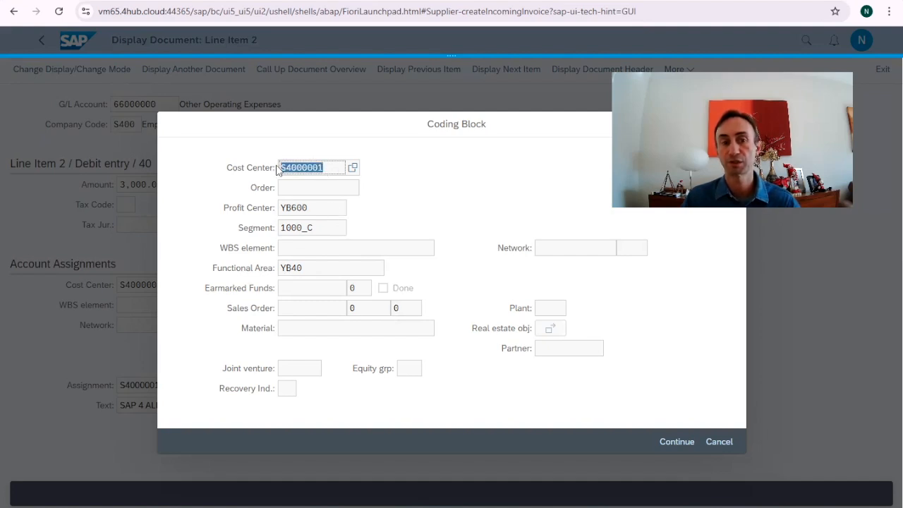